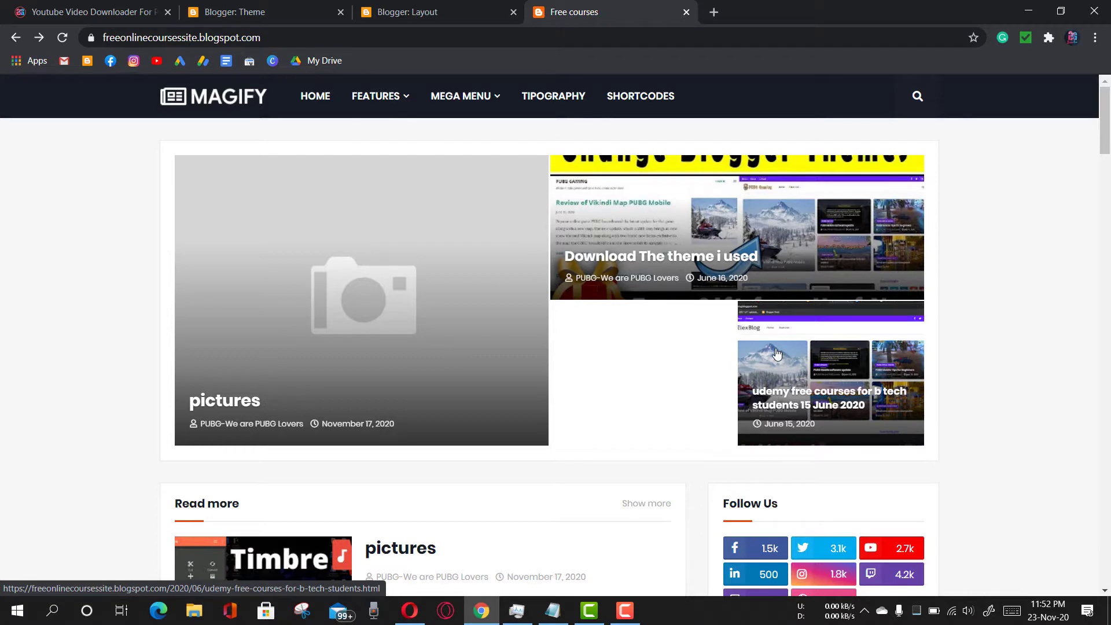
- Examine the live Free courses blog from its featured posts down to the footer for leftover gadgets
left_click(408, 11)
scroll(512, 359, "up", 2)
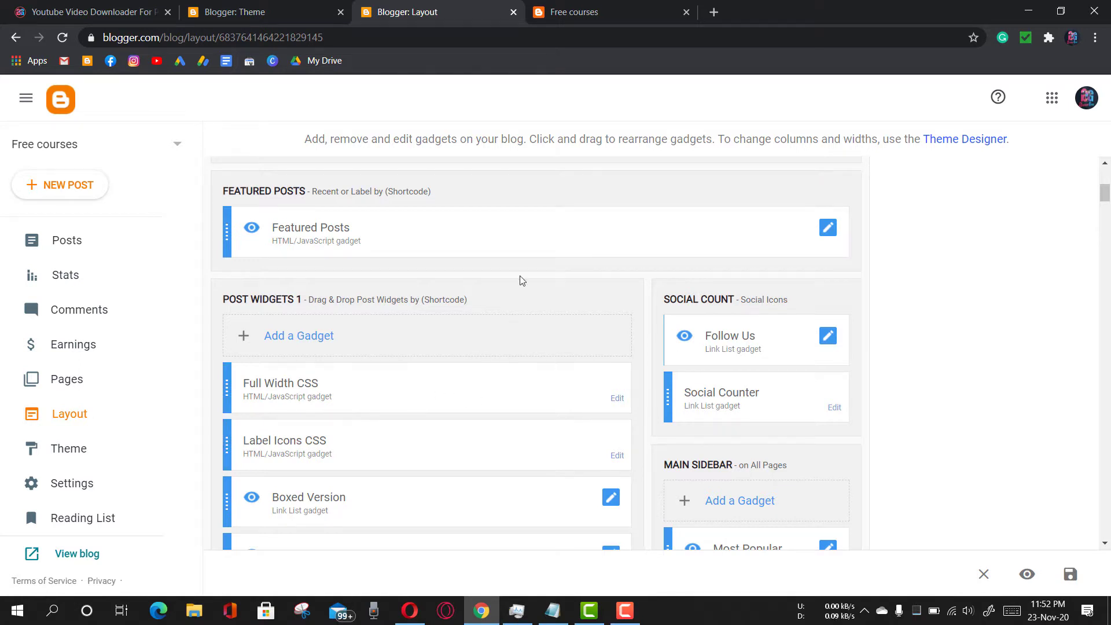
left_click(560, 19)
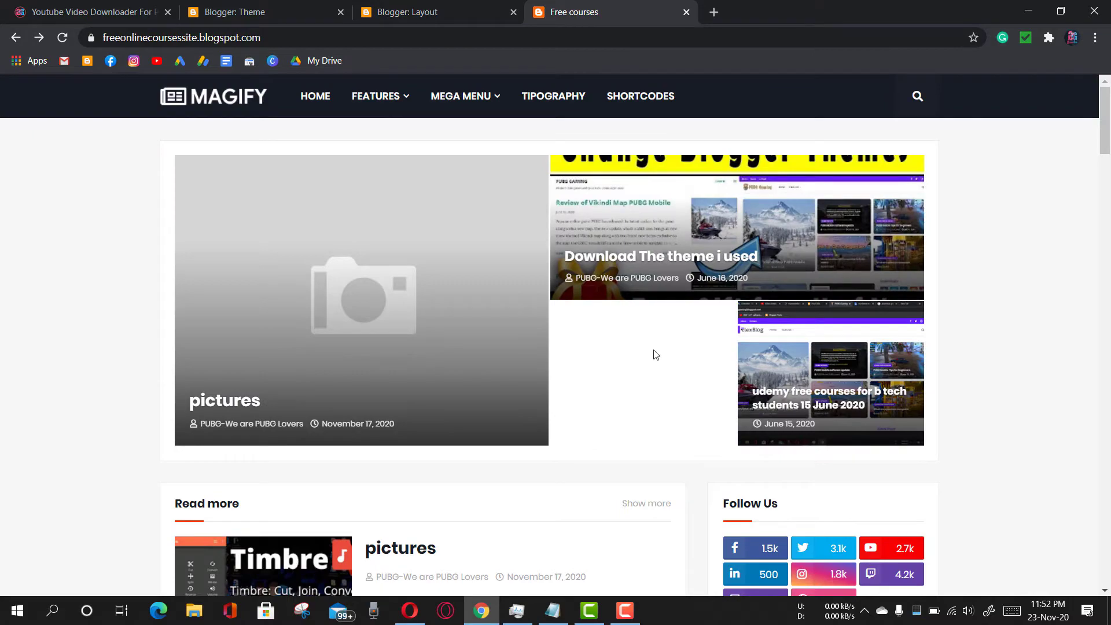
scroll(656, 354, "down", 13)
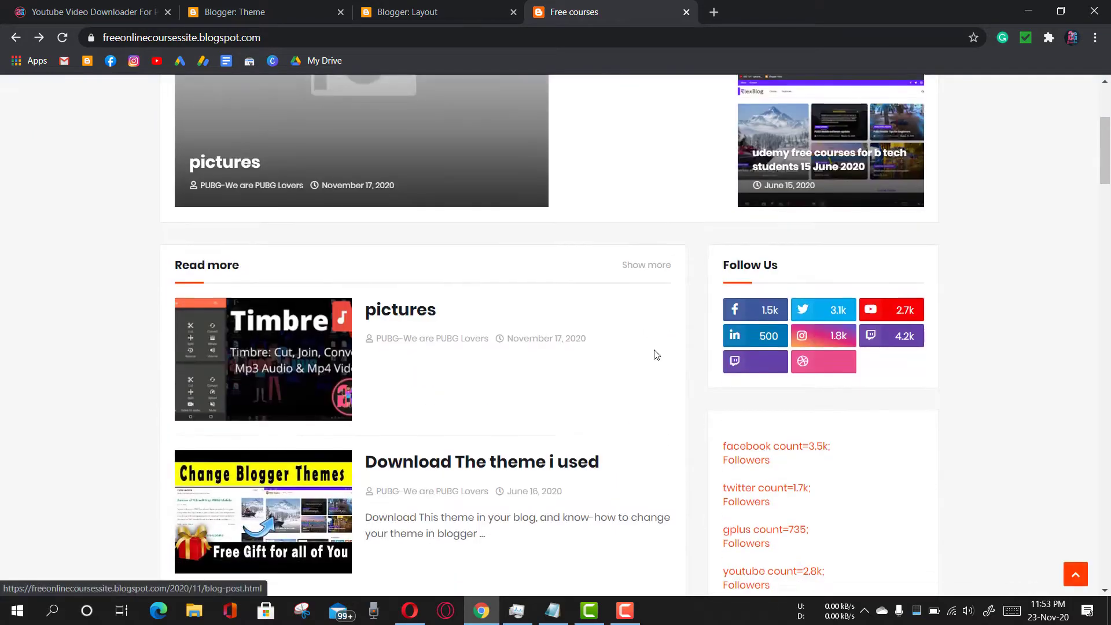
scroll(656, 347, "down", 4)
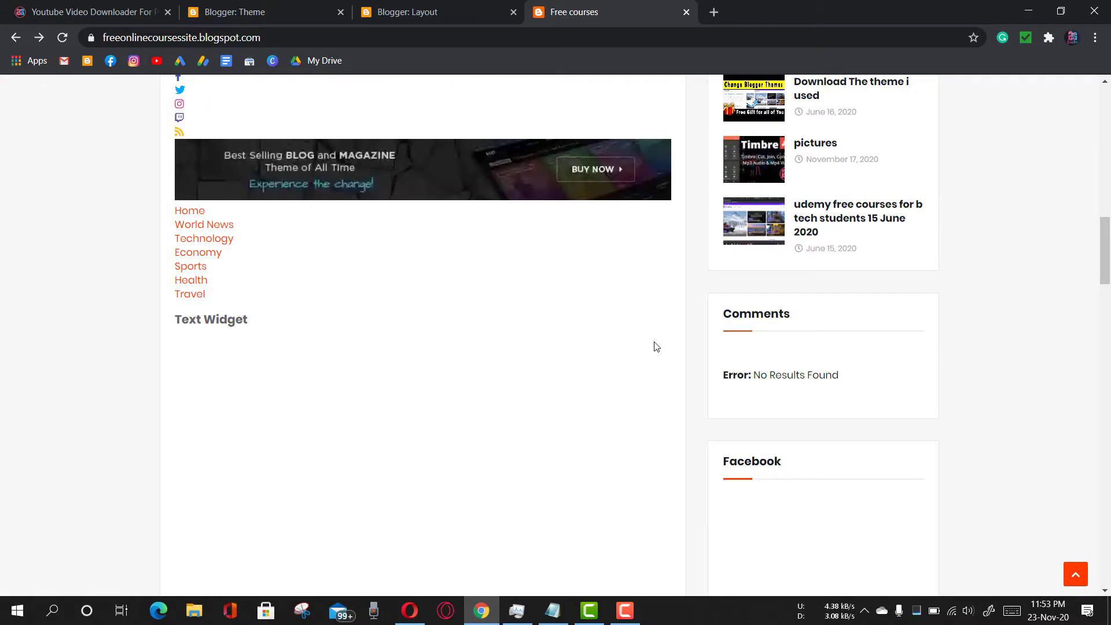
scroll(602, 379, "up", 1)
scroll(602, 380, "up", 4)
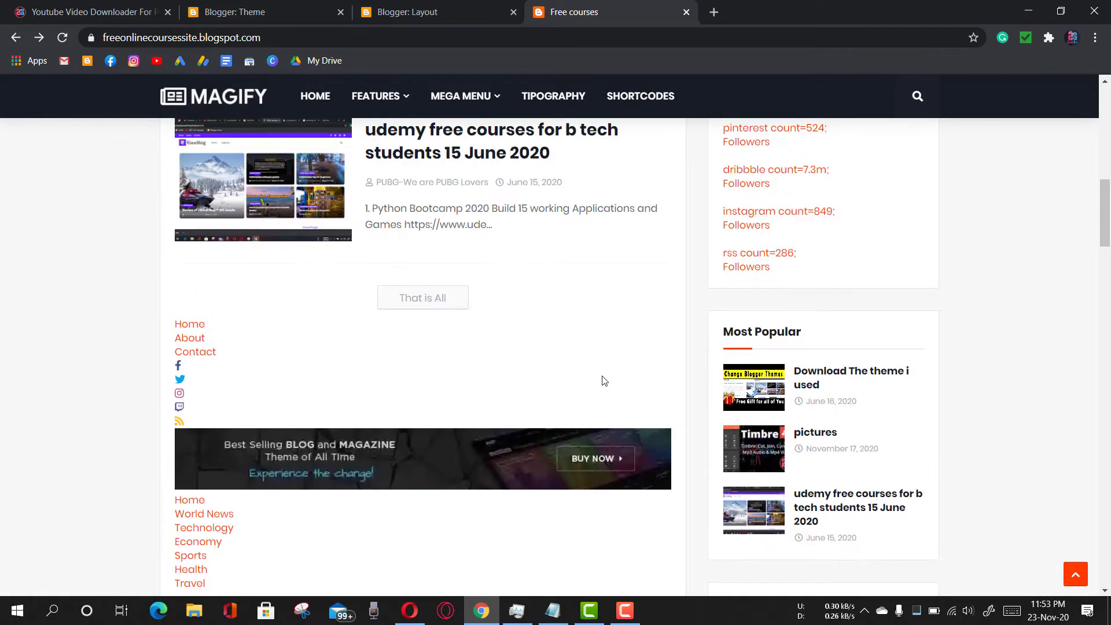
scroll(584, 392, "down", 7)
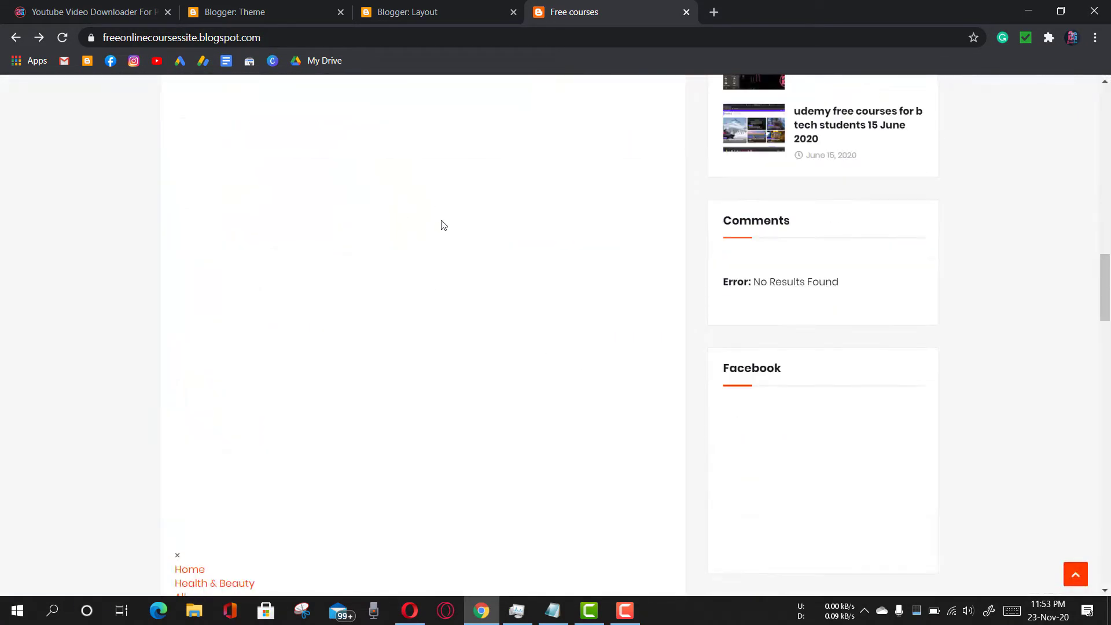
scroll(449, 251, "down", 15)
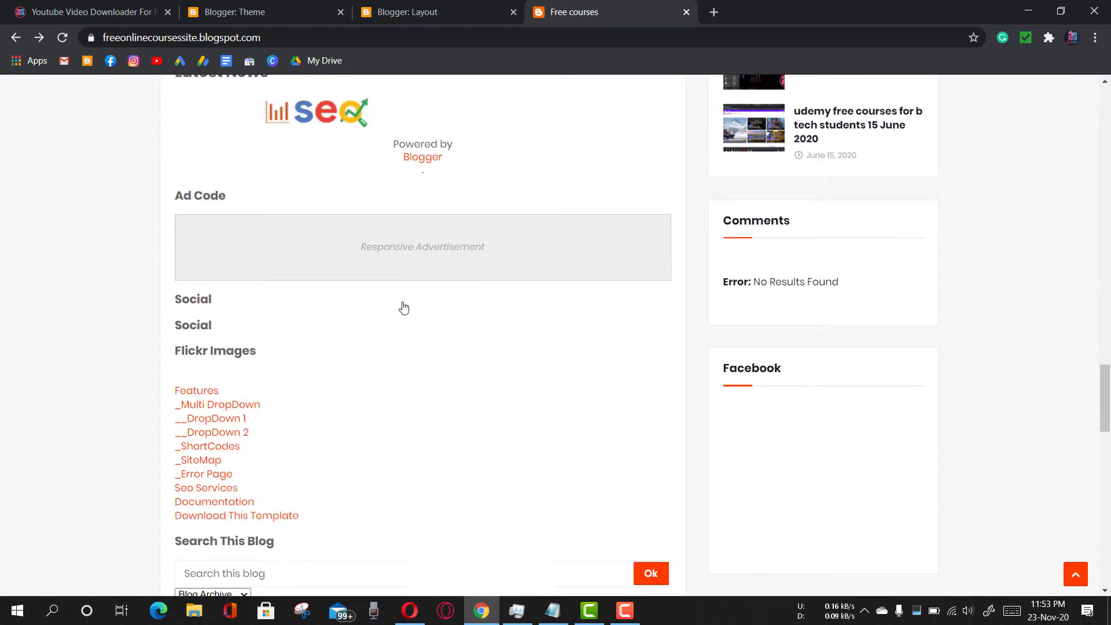
scroll(410, 318, "down", 4)
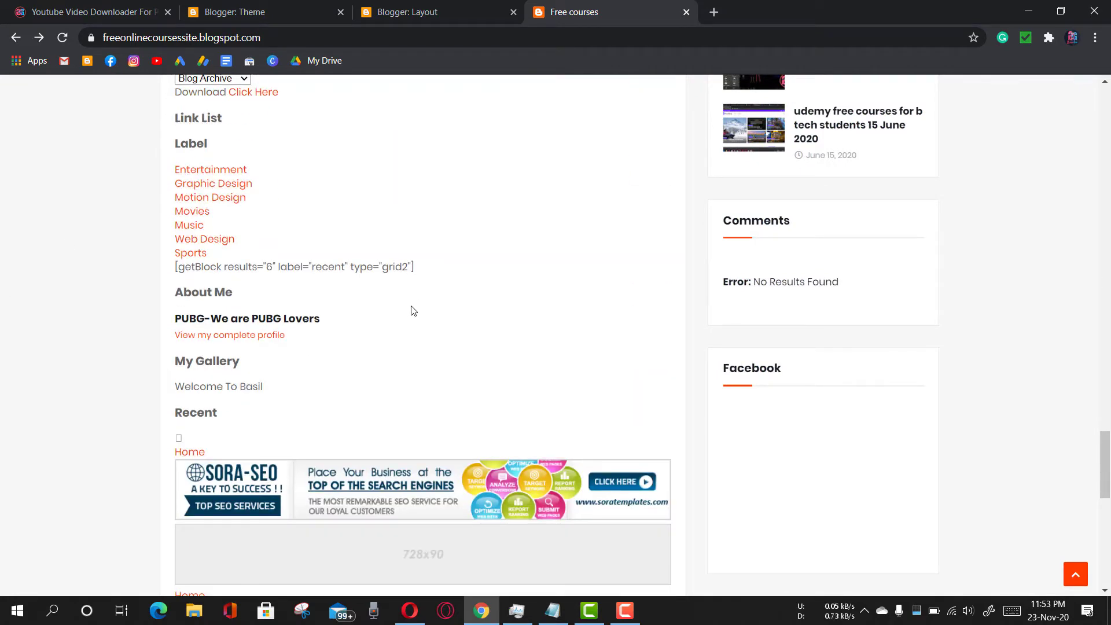
scroll(414, 310, "down", 4)
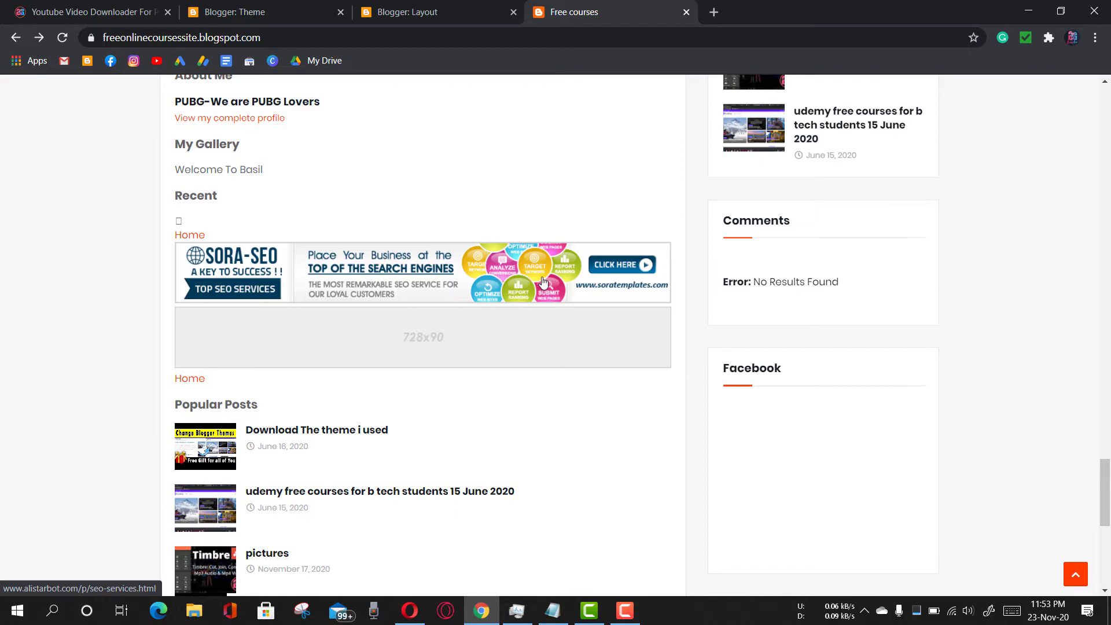
scroll(543, 281, "down", 8)
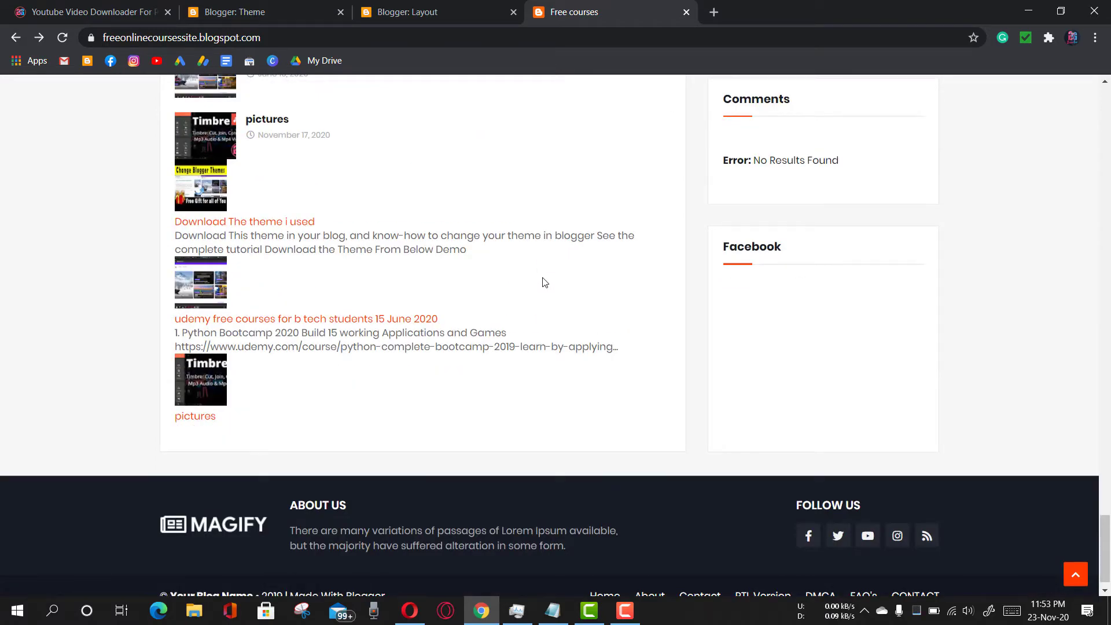
- Remove the Full-Width Version (true/false) HTML/JavaScript gadget from the blog's layout
left_click(427, 6)
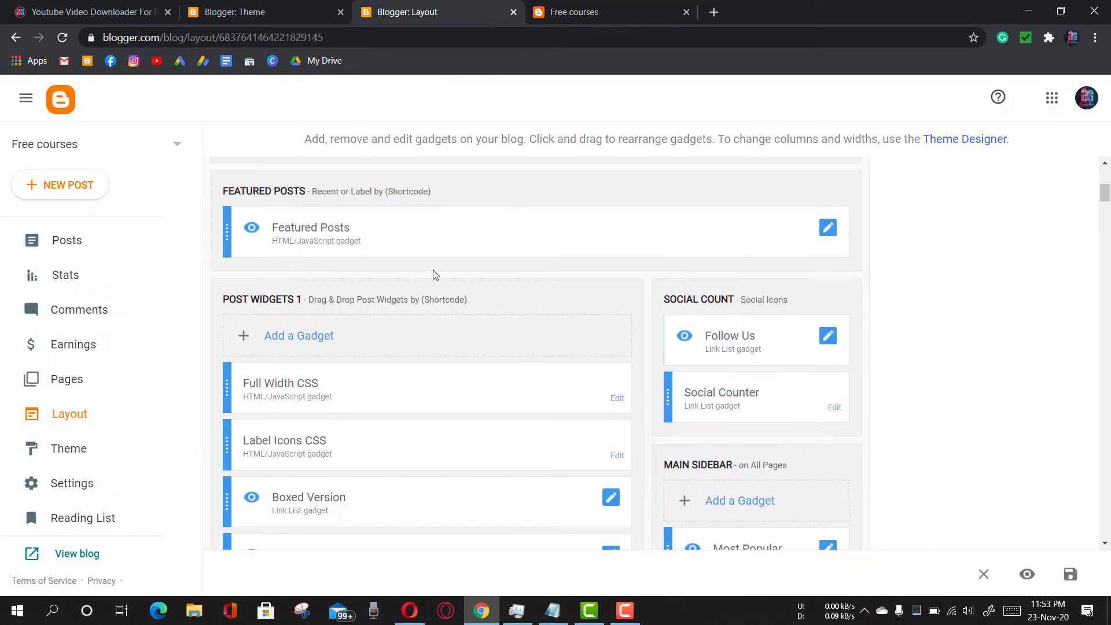
scroll(441, 328, "down", 7)
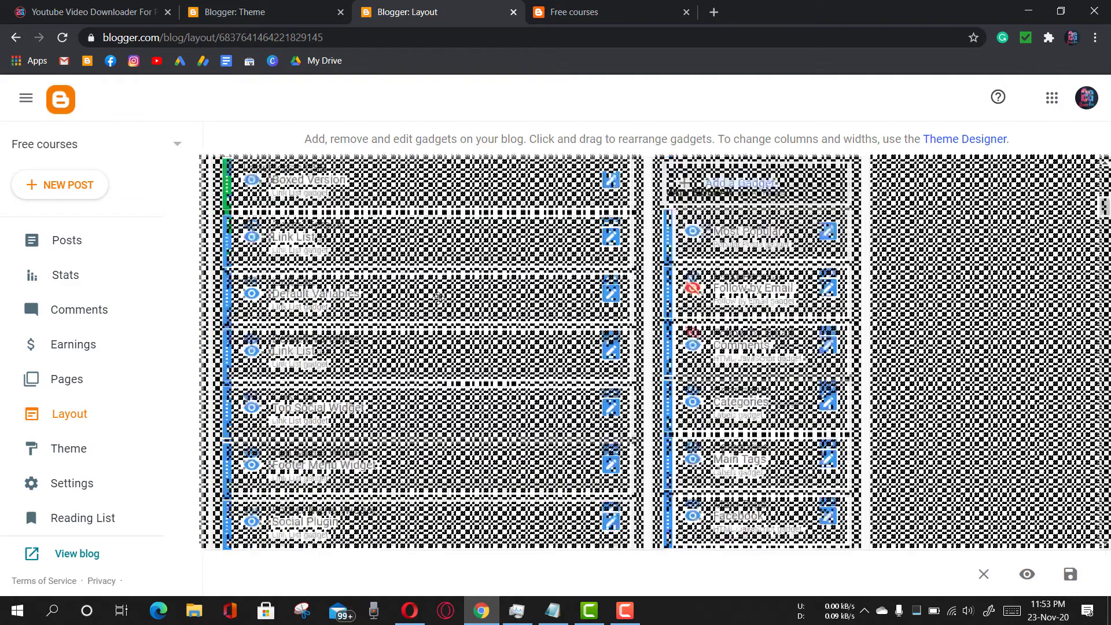
scroll(438, 298, "down", 17)
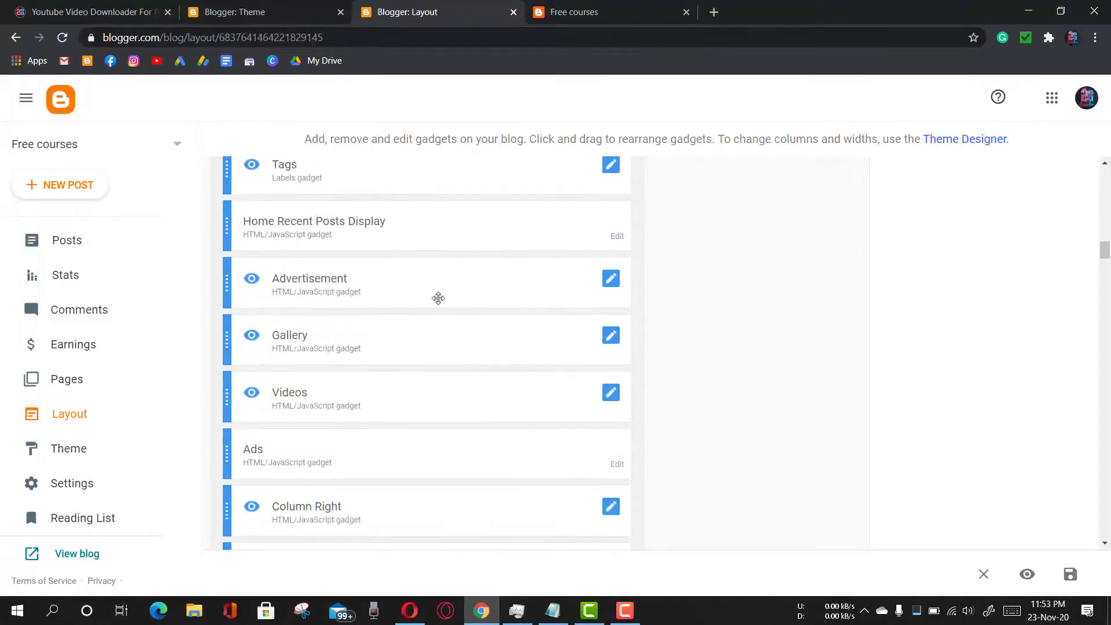
scroll(438, 298, "down", 4)
scroll(448, 396, "down", 20)
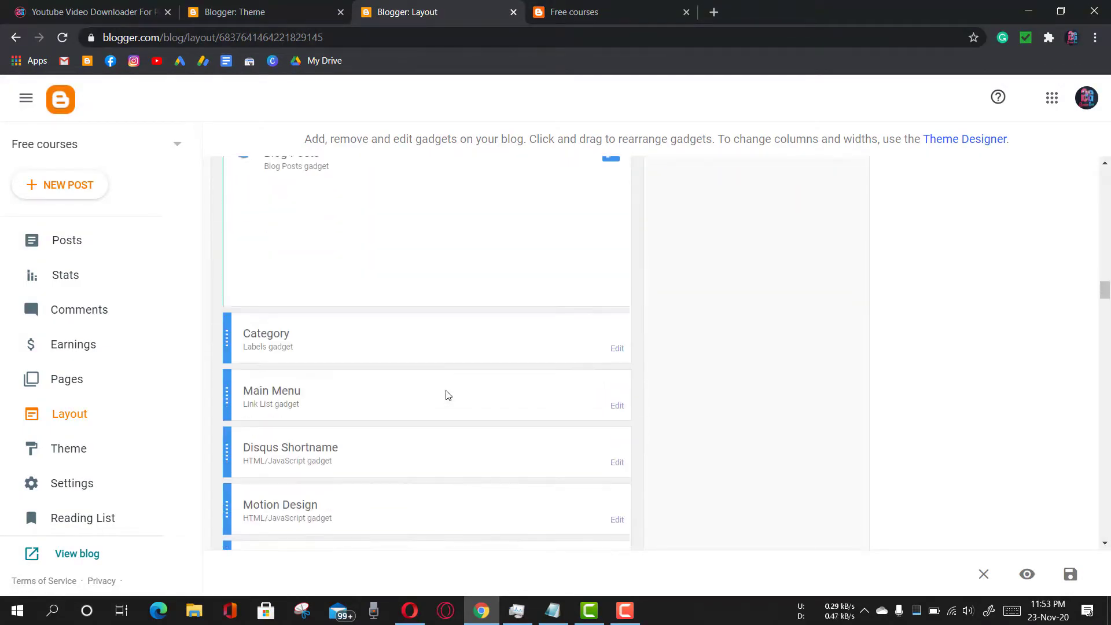
scroll(447, 386, "down", 9)
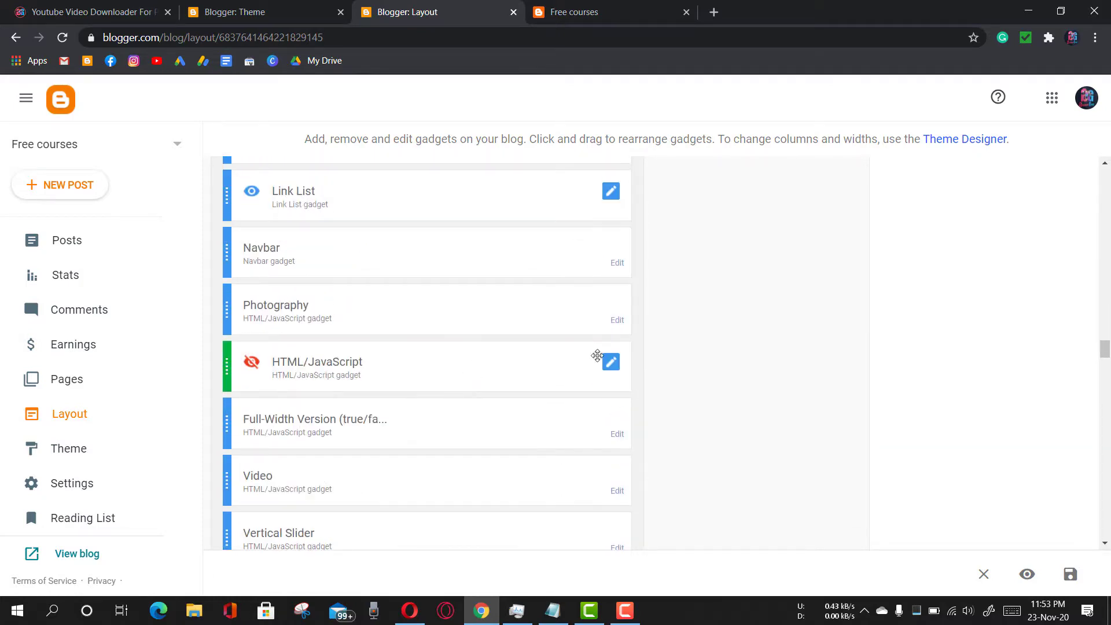
left_click(616, 434)
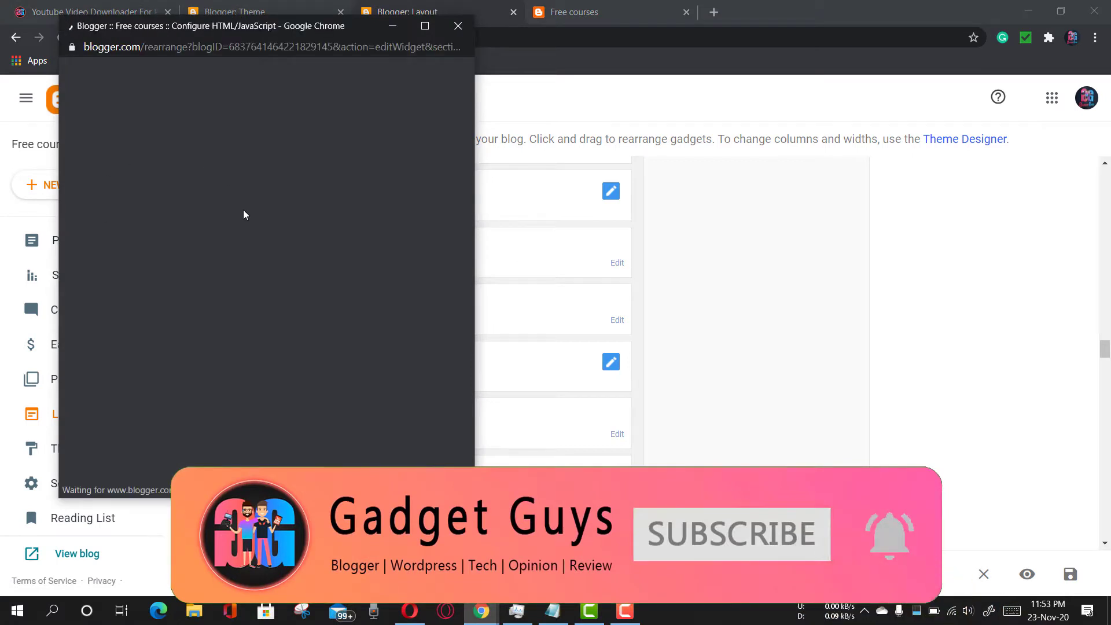
left_click(223, 425)
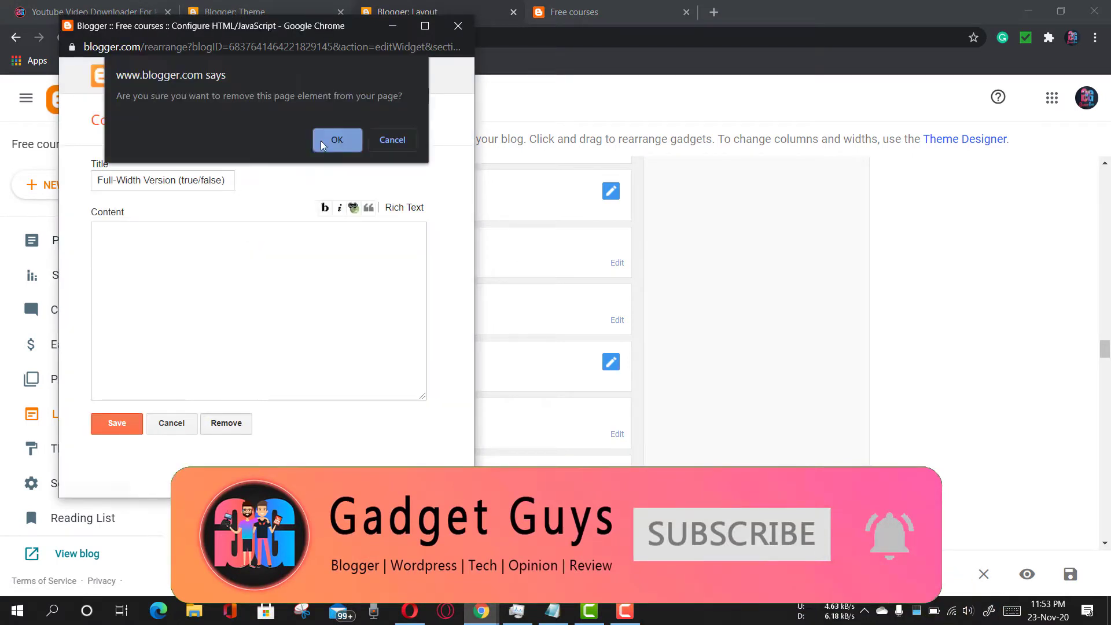
left_click(336, 140)
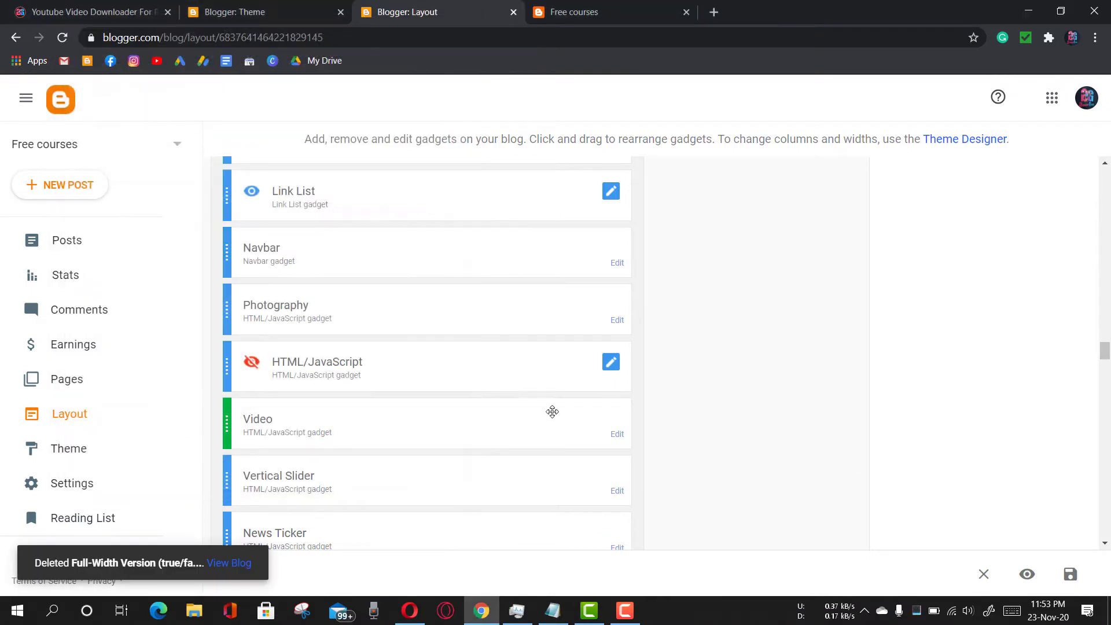
- Apply the Light variant of the Notable theme to the Free courses blog
scroll(560, 402, "down", 2)
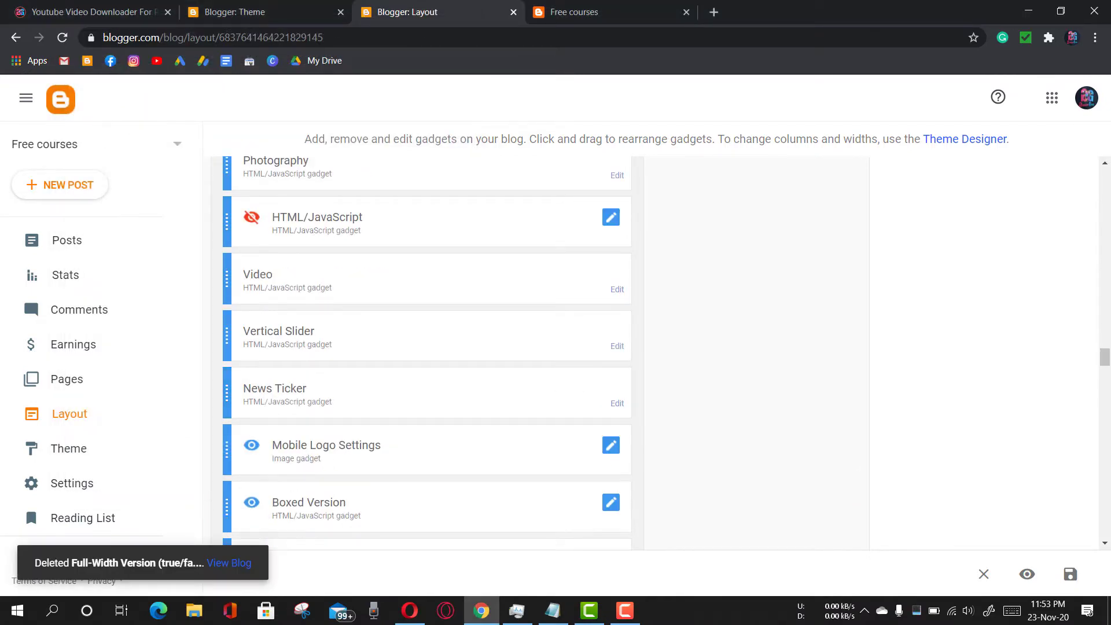
left_click_drag(1105, 362, 1107, 176)
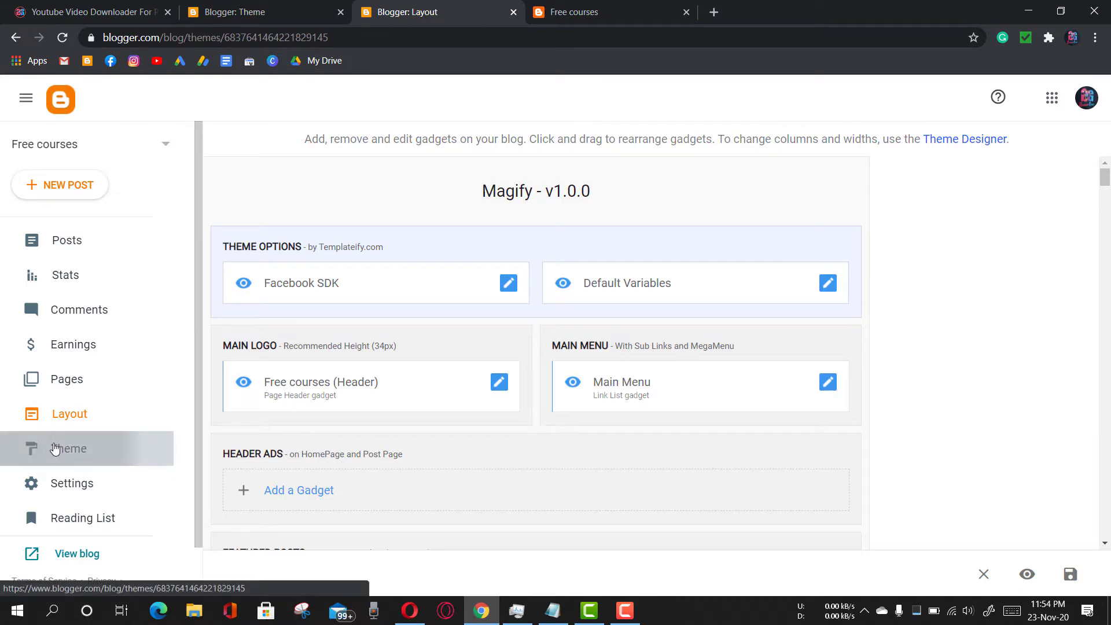
left_click(54, 449)
scroll(670, 364, "down", 8)
scroll(670, 364, "down", 20)
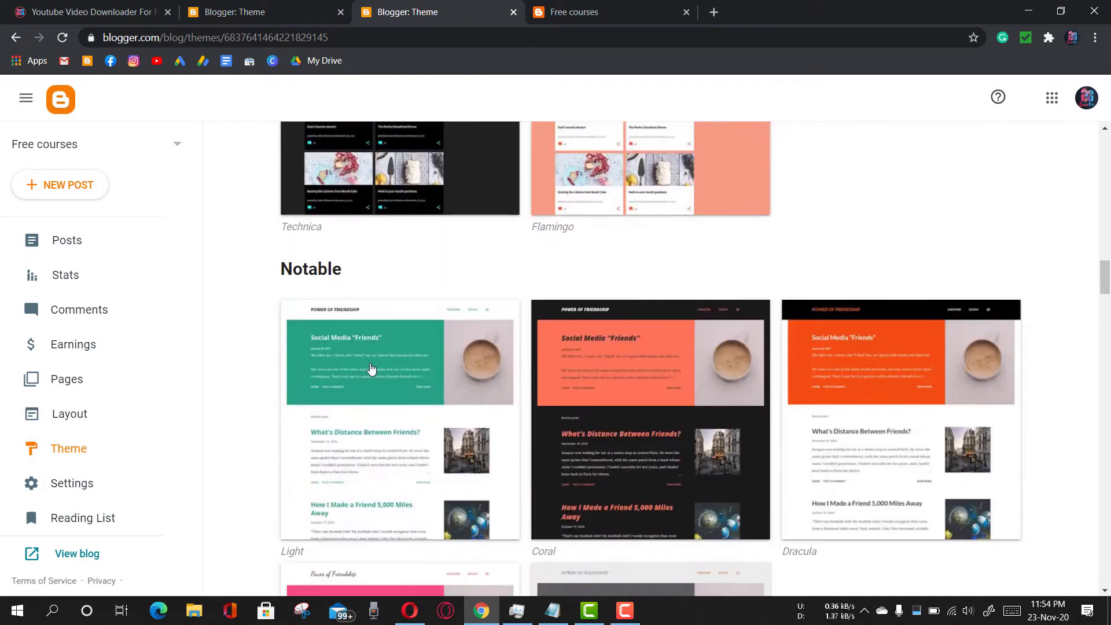
left_click(371, 368)
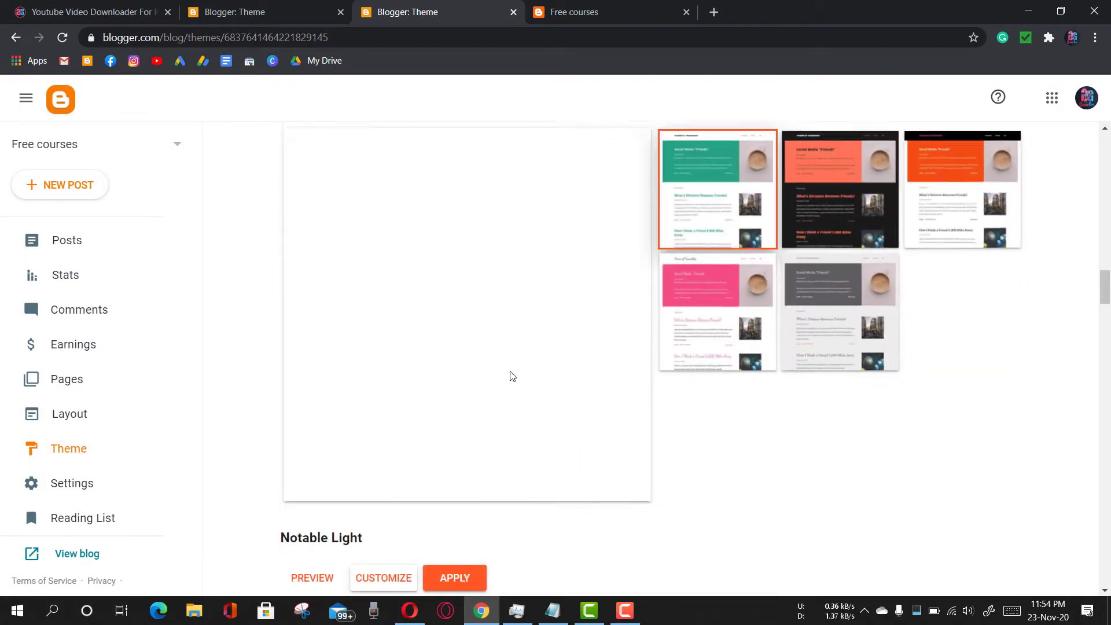
scroll(494, 384, "down", 2)
left_click(469, 377)
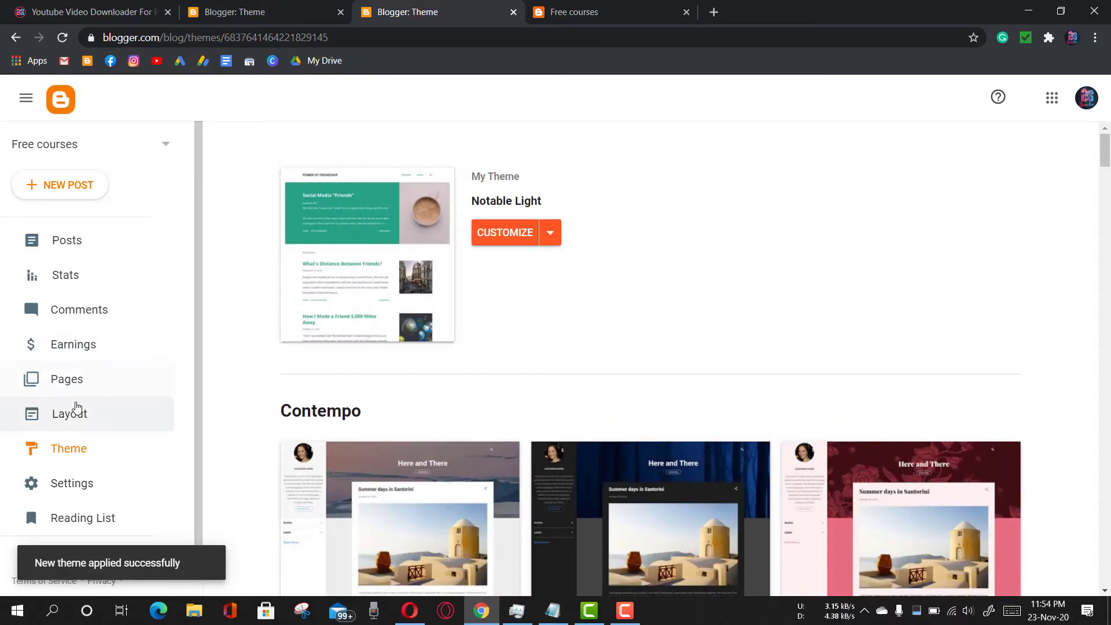
- Examine the list of gadgets carried over into the blog's layout under the new theme
left_click(72, 414)
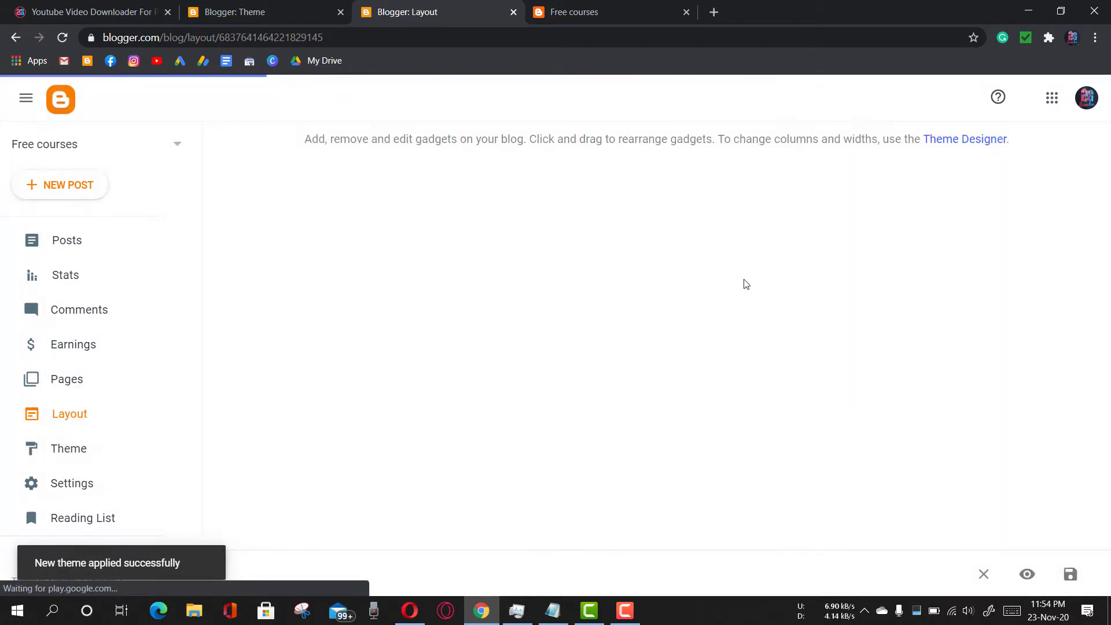
left_click_drag(1108, 184, 1107, 215)
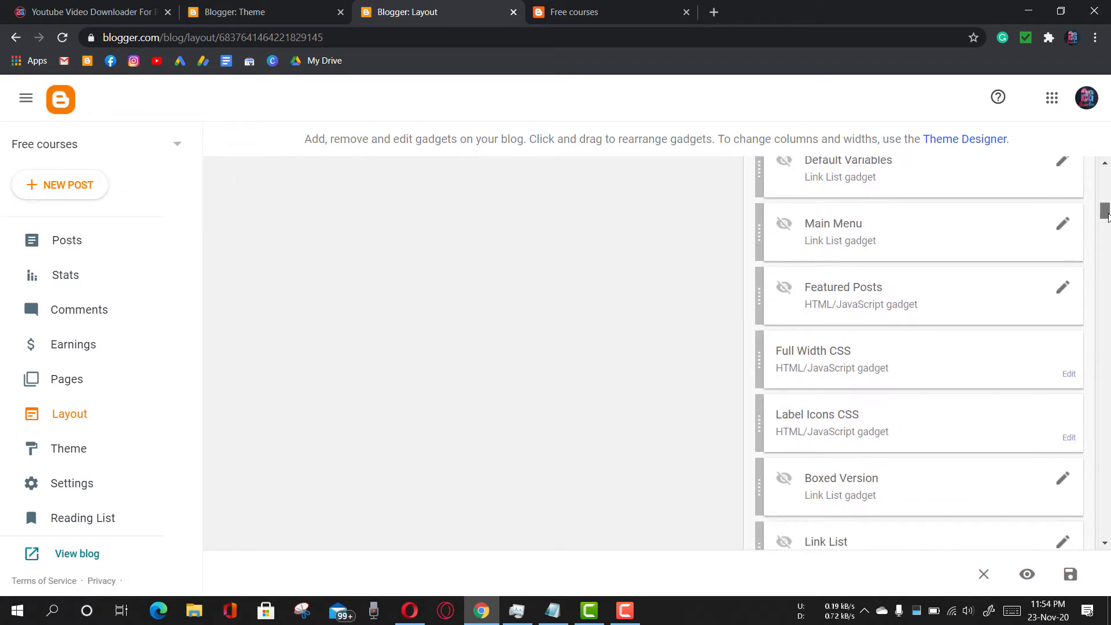
scroll(930, 289, "up", 4)
scroll(947, 285, "down", 14)
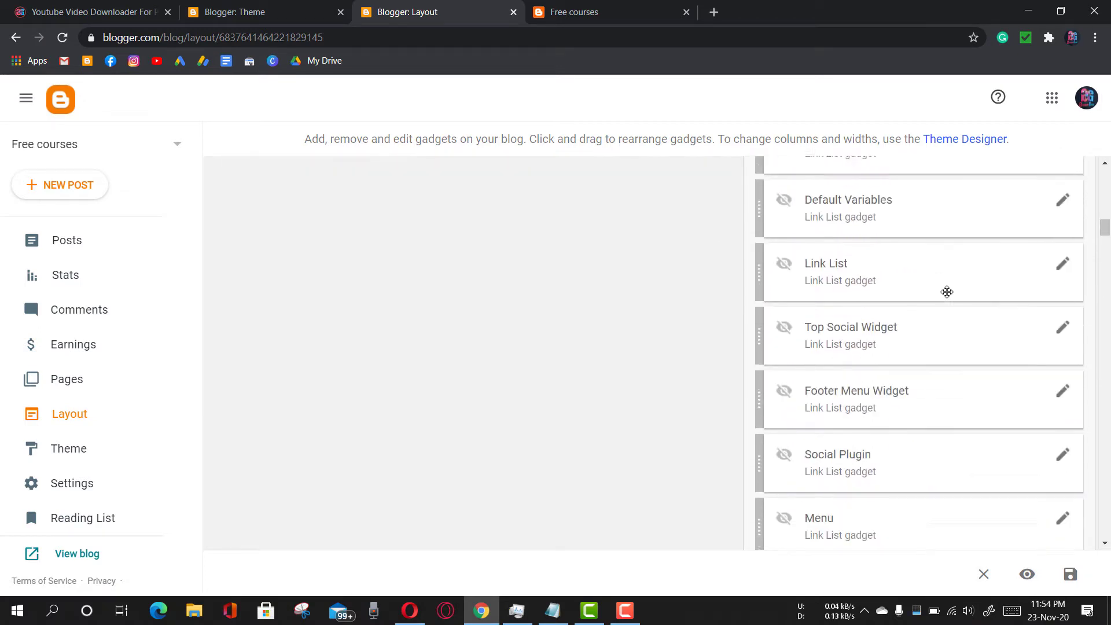
scroll(947, 291, "down", 3)
- View the live blog with the new theme and examine the leftover gadgets in its slide-out sidebar
left_click(34, 553)
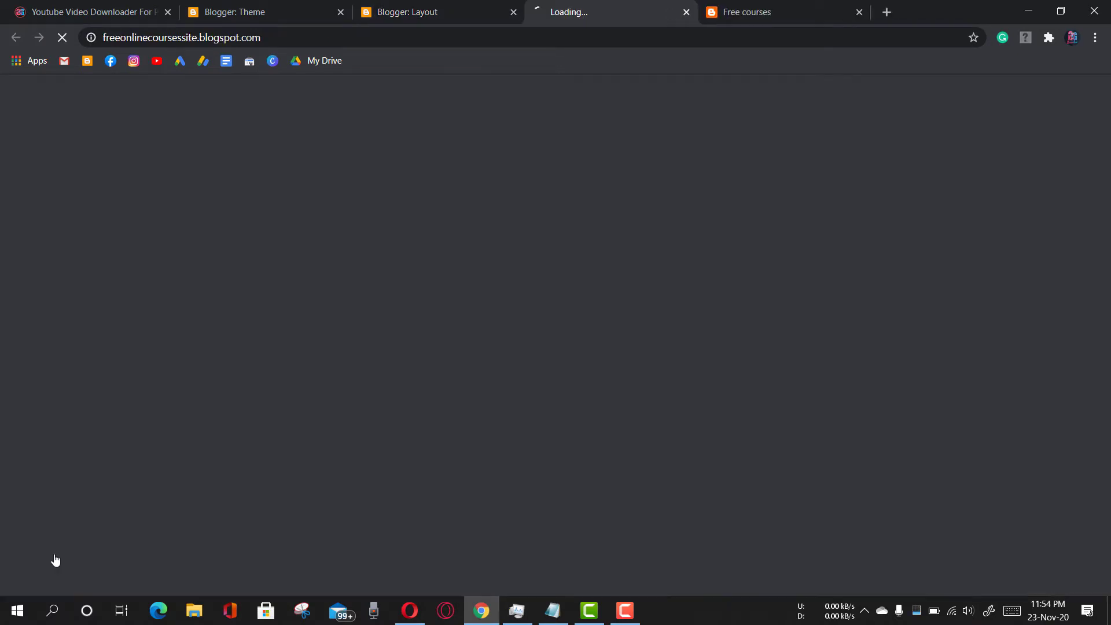
left_click(782, 12)
left_click(639, 7)
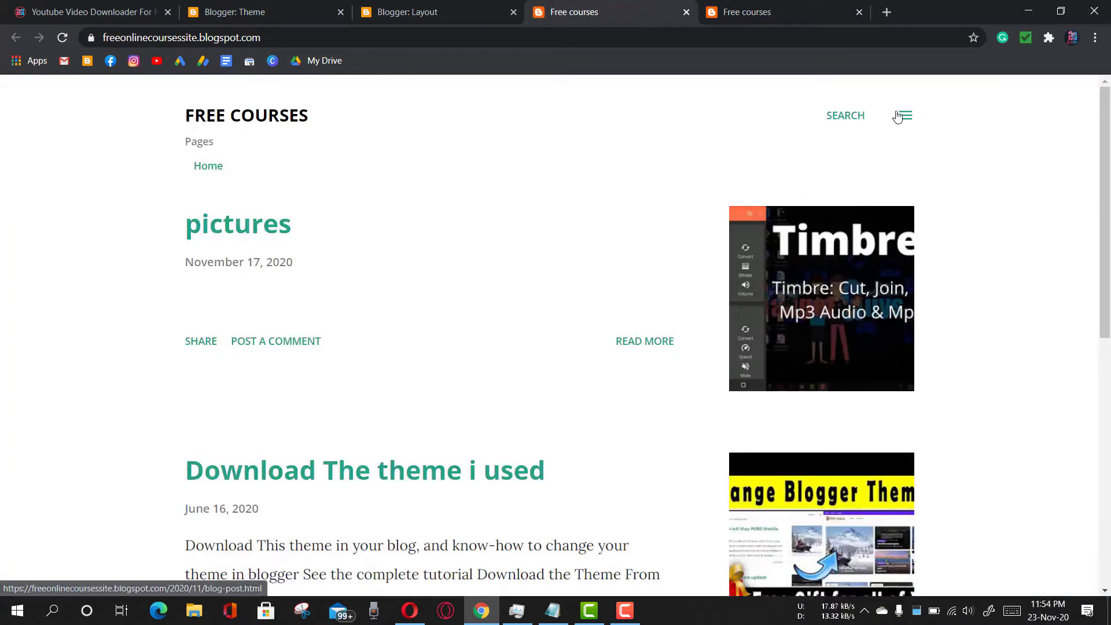
left_click(900, 116)
scroll(994, 324, "down", 20)
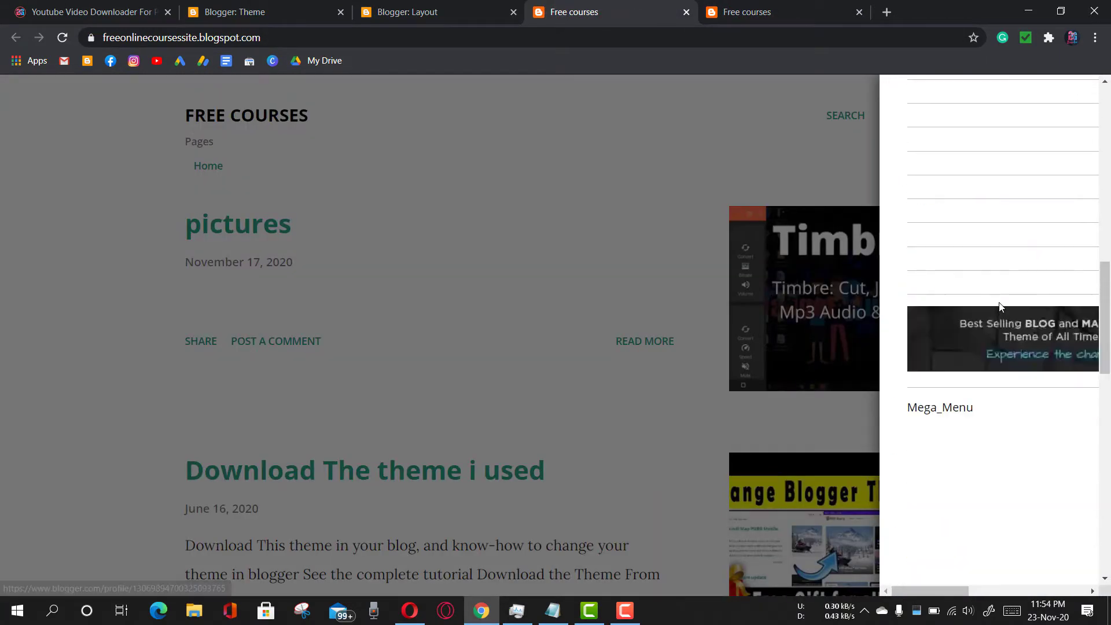
scroll(1001, 307, "down", 1)
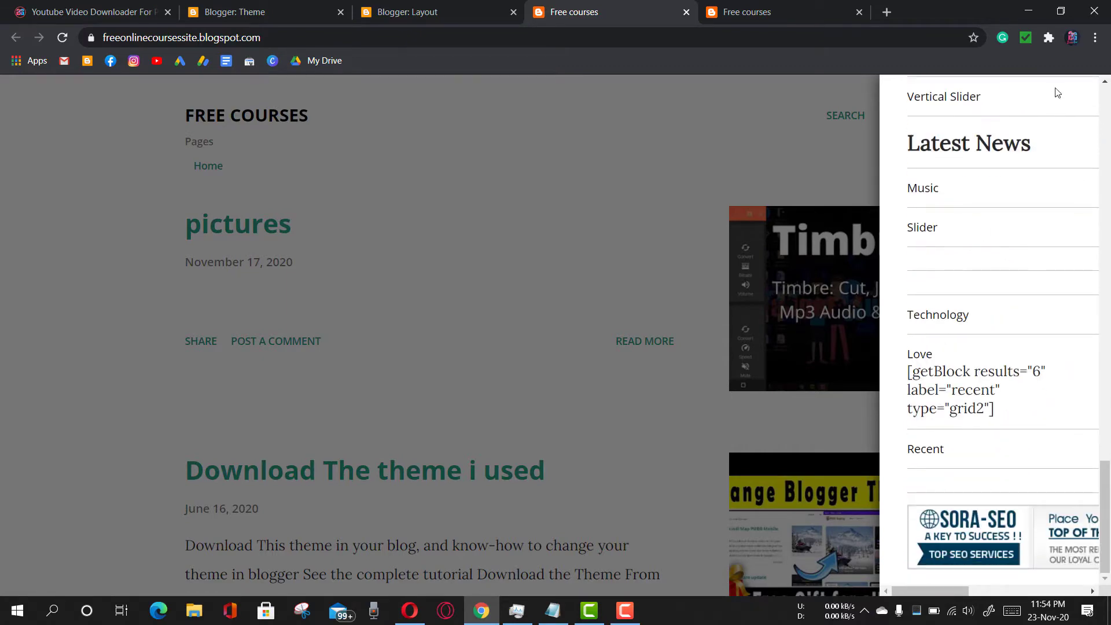
left_click(840, 175)
- Examine the leftover gadgets in the layout, such as Social Media Icons and Breaking News, against the live blog
left_click(486, 11)
scroll(926, 405, "down", 5)
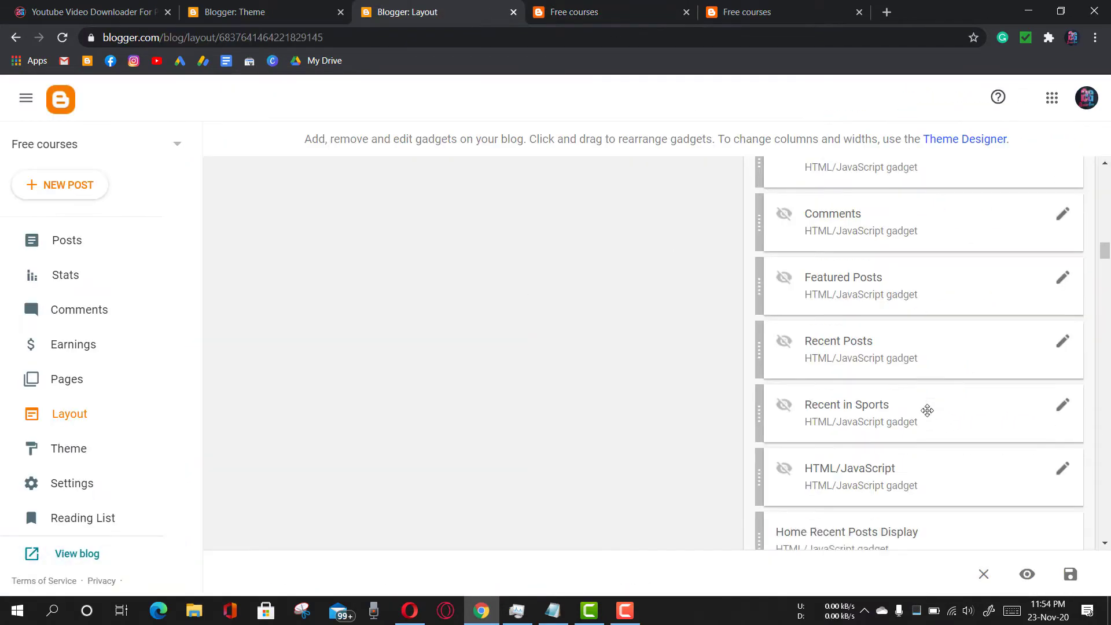
scroll(926, 399, "down", 12)
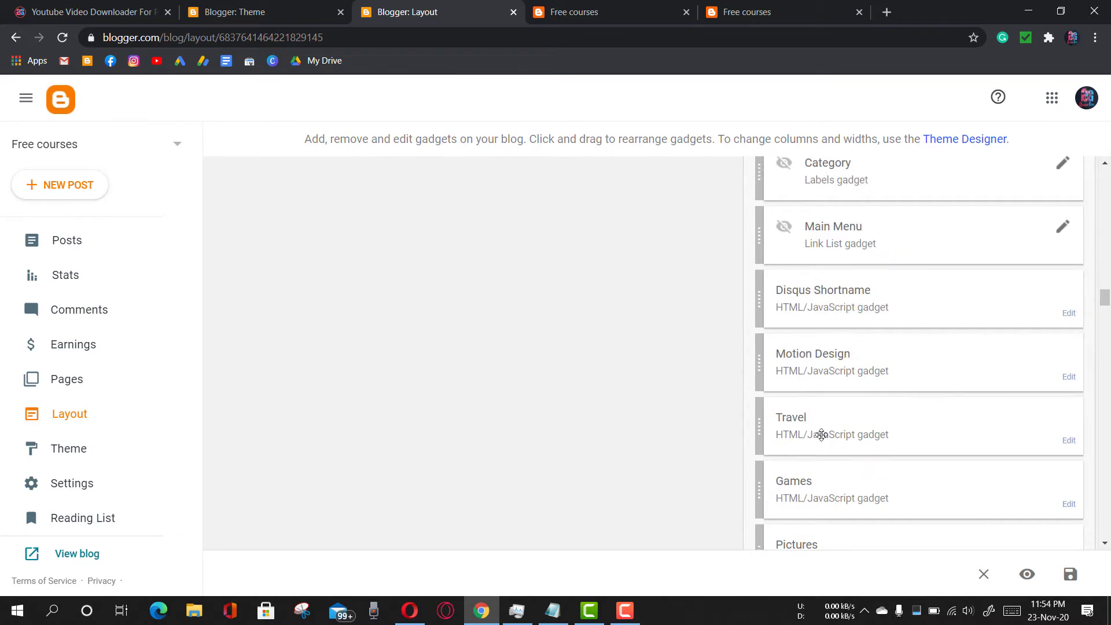
scroll(785, 228, "up", 4)
scroll(815, 374, "up", 1)
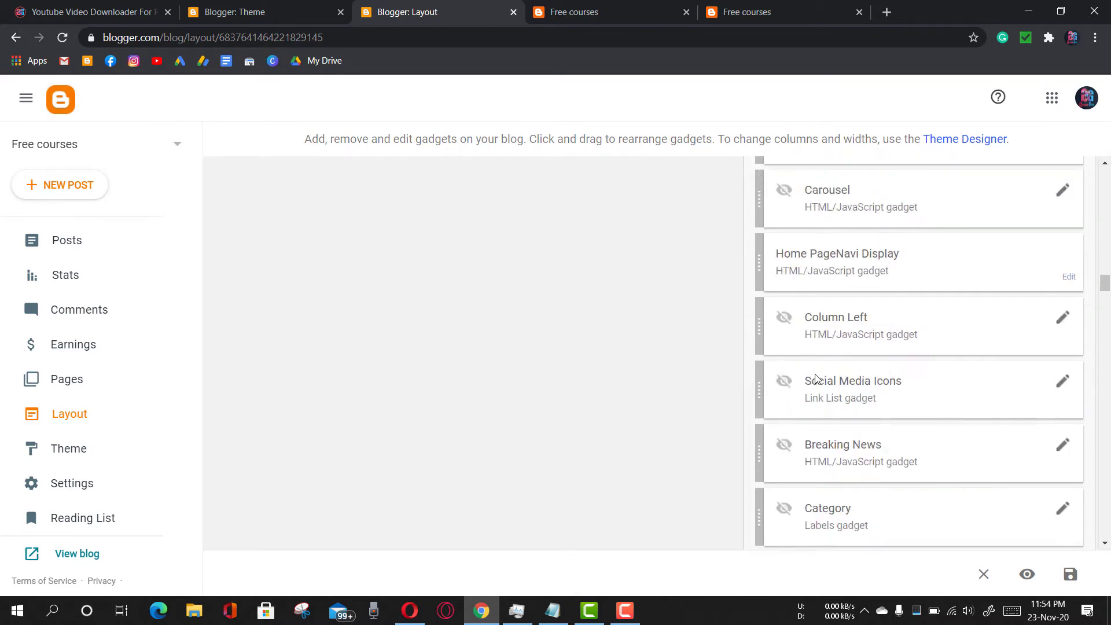
scroll(820, 463, "down", 1)
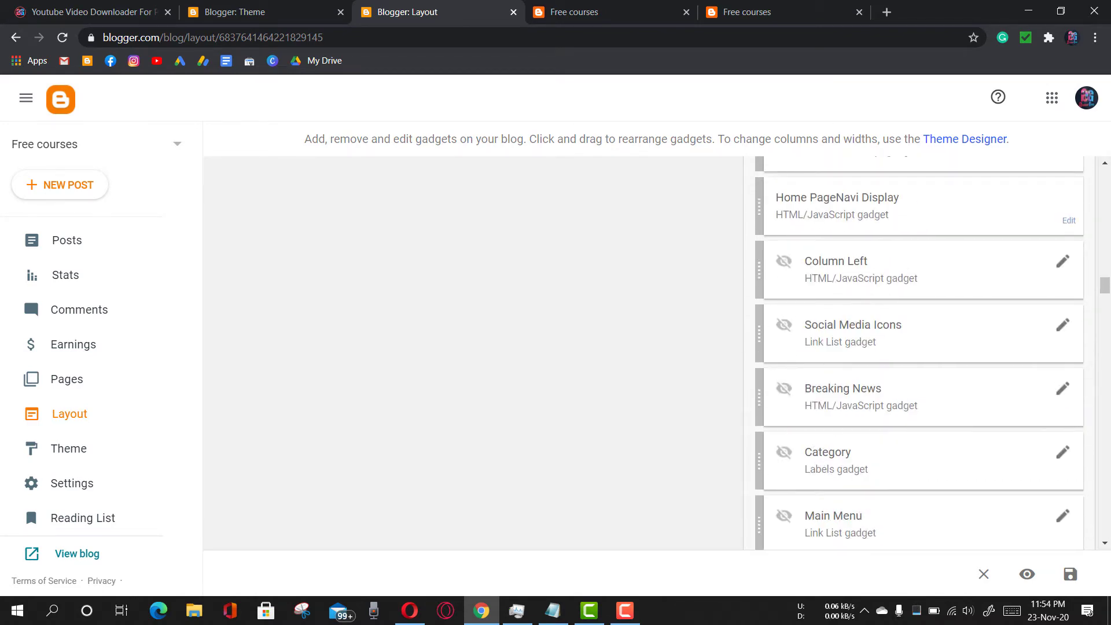
left_click(752, 5)
left_click(573, 12)
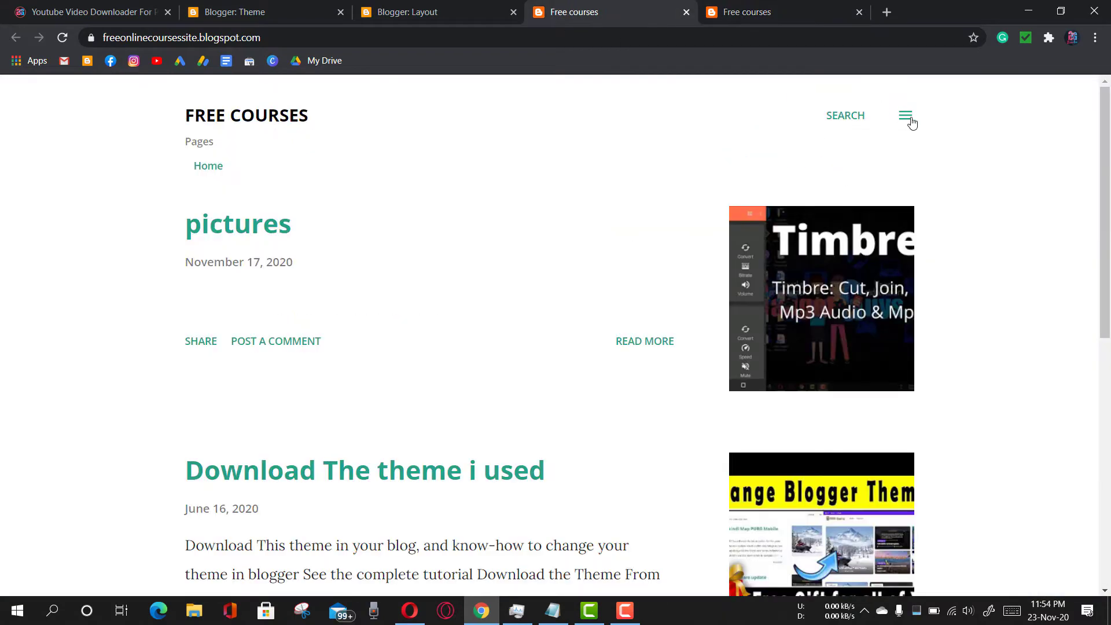
- Compare the live blog's slide-out menu with the leftover Link List and HTML/JavaScript gadgets in the layout
left_click(911, 119)
left_click(802, 164)
left_click(486, 6)
scroll(732, 437, "down", 5)
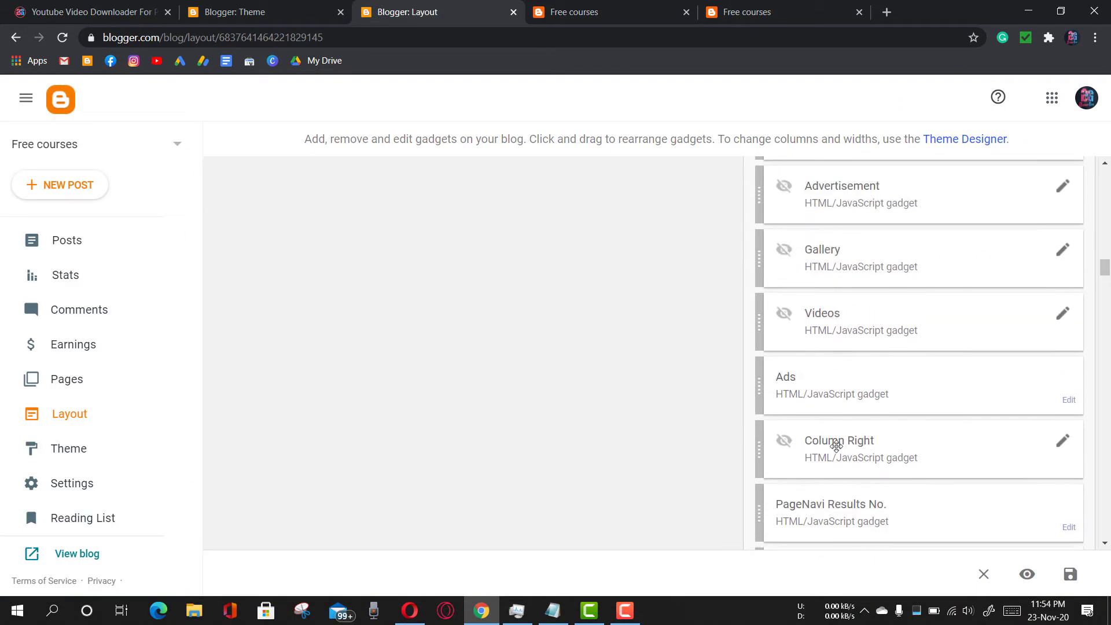
scroll(837, 445, "up", 12)
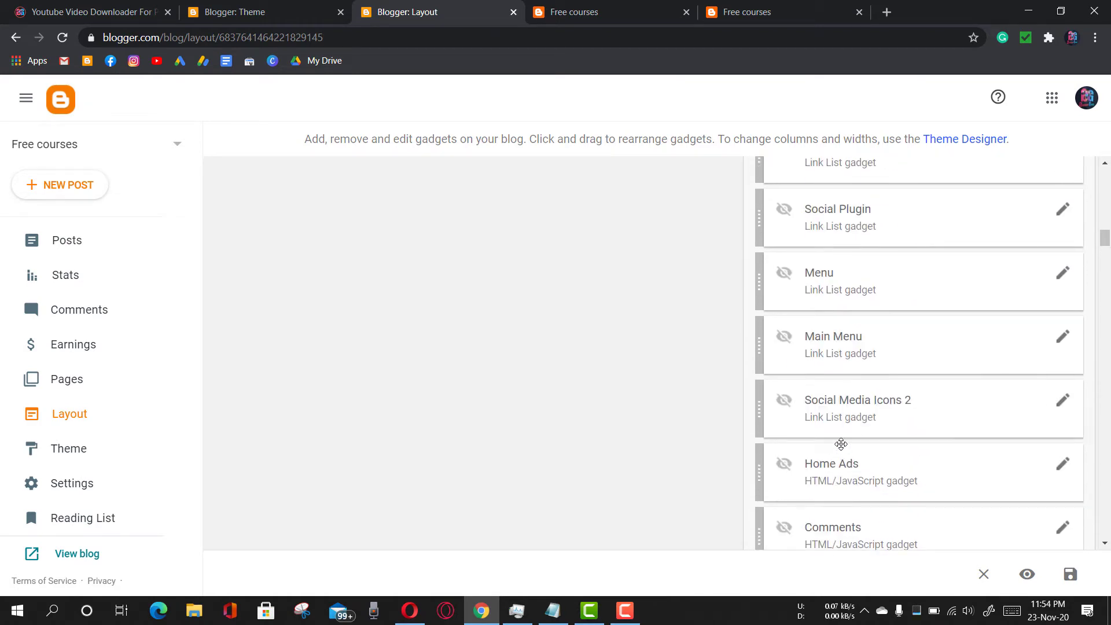
scroll(841, 444, "up", 4)
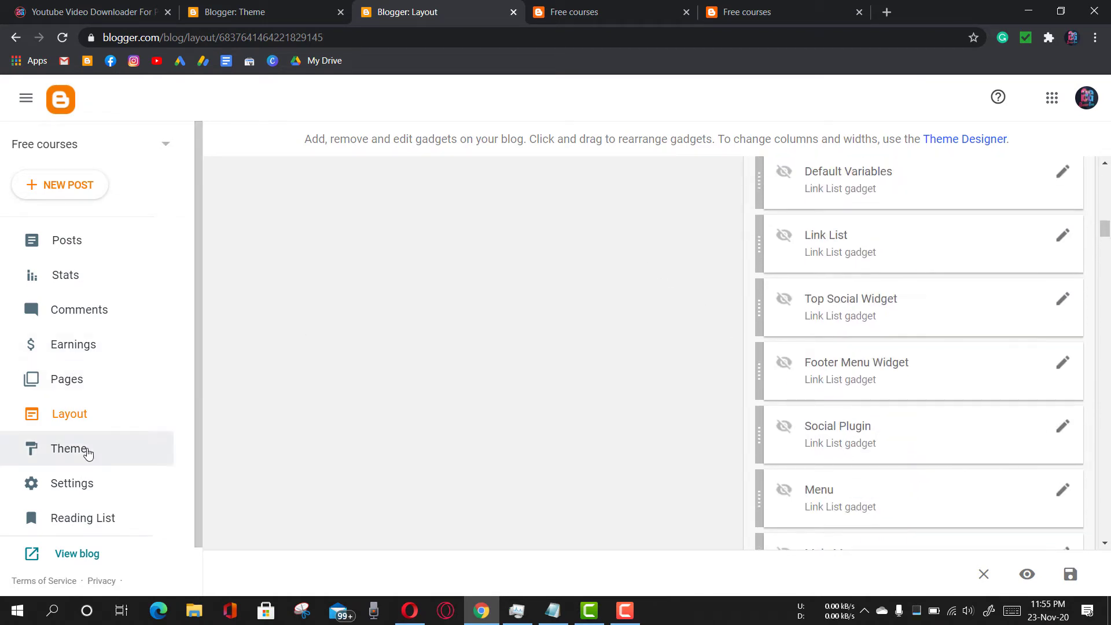
- Restore the blog's theme from the file Easy Mag Premium Version.xml
left_click(86, 451)
left_click(550, 237)
left_click(489, 265)
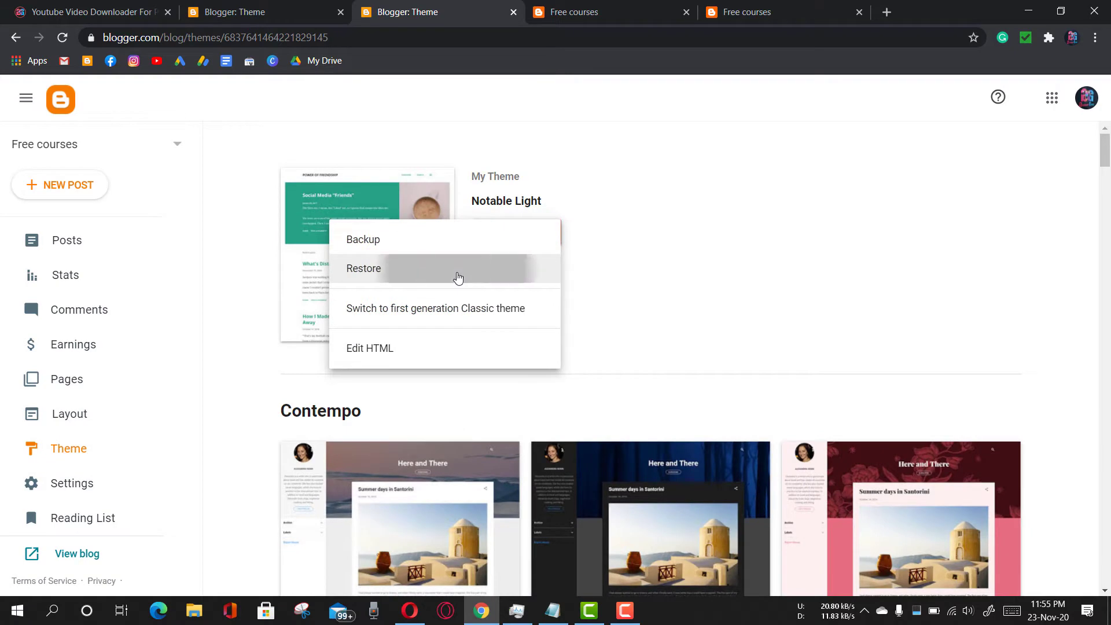
left_click(652, 382)
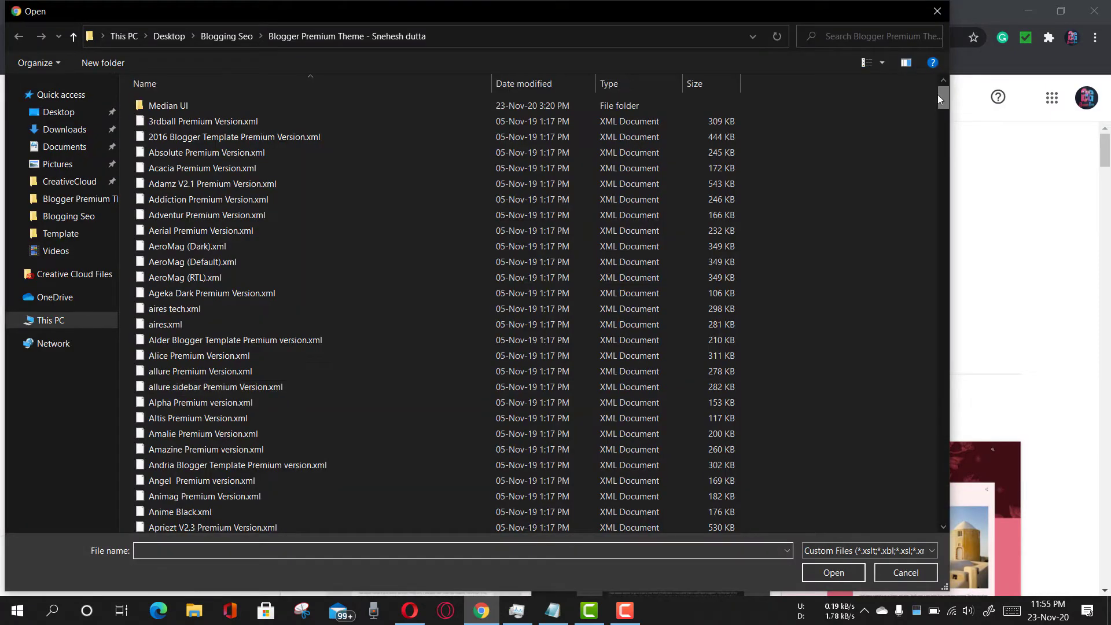
left_click_drag(943, 100, 919, 256)
scroll(502, 217, "up", 10)
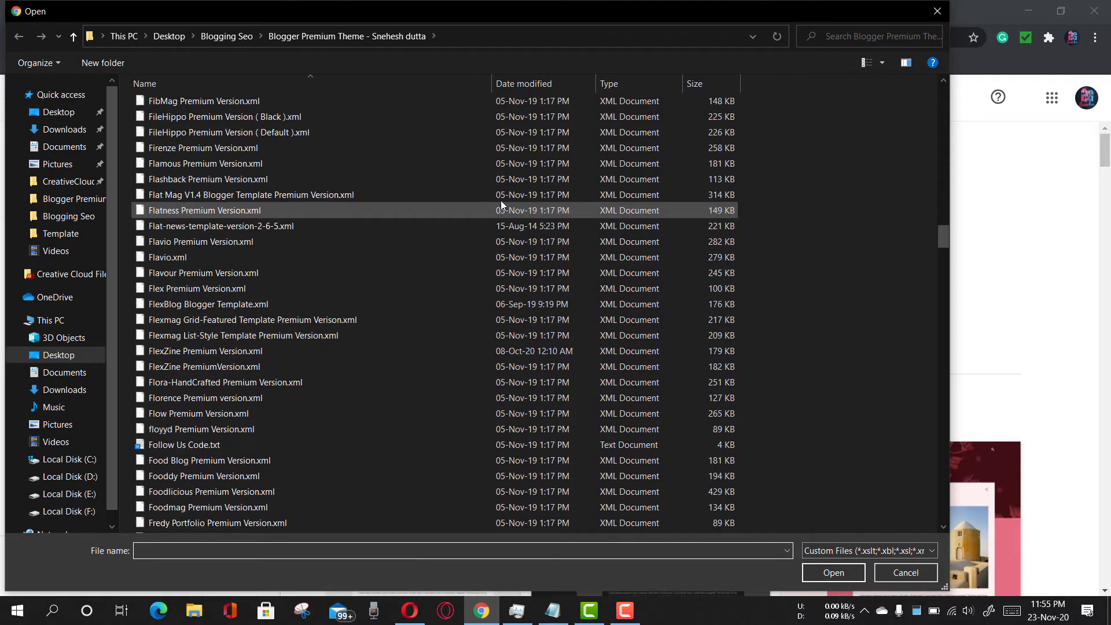
scroll(502, 200, "up", 7)
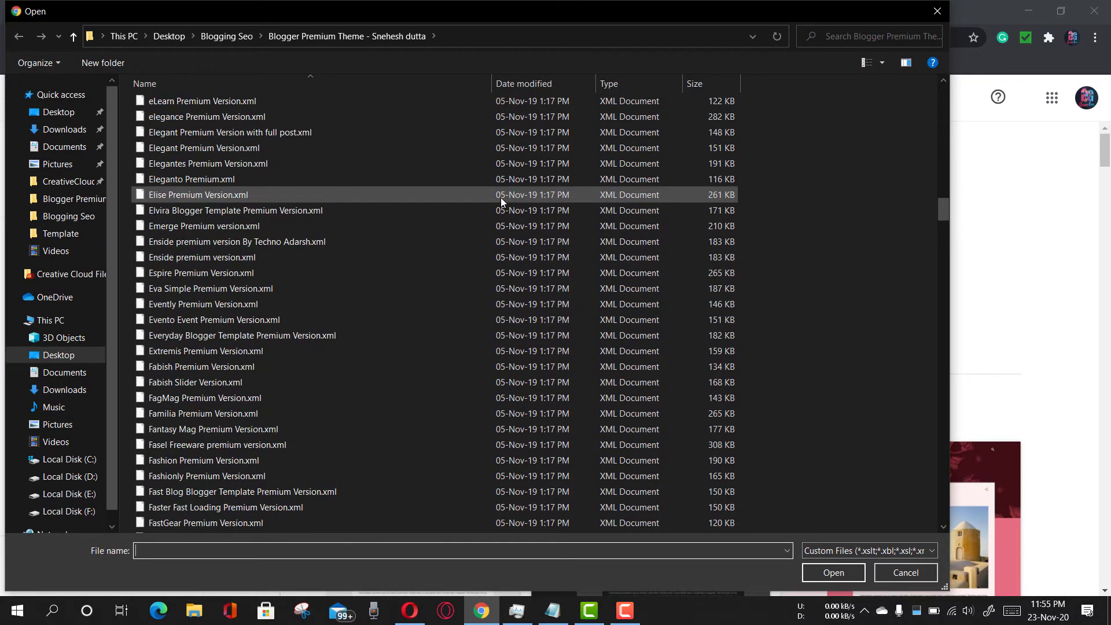
scroll(417, 200, "up", 2)
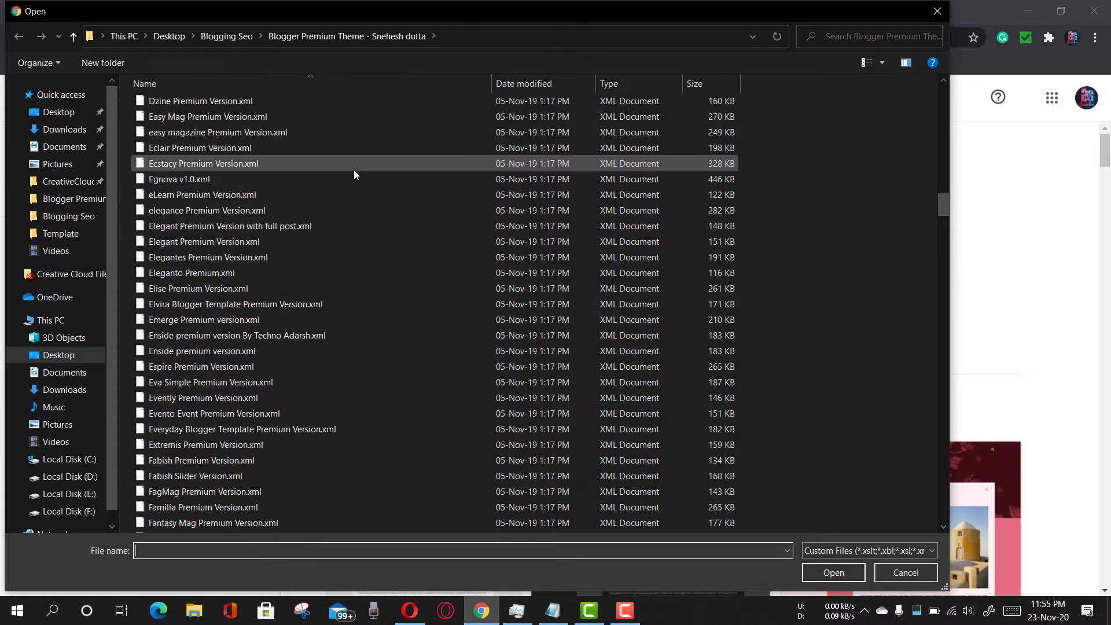
left_click(225, 119)
left_click(838, 572)
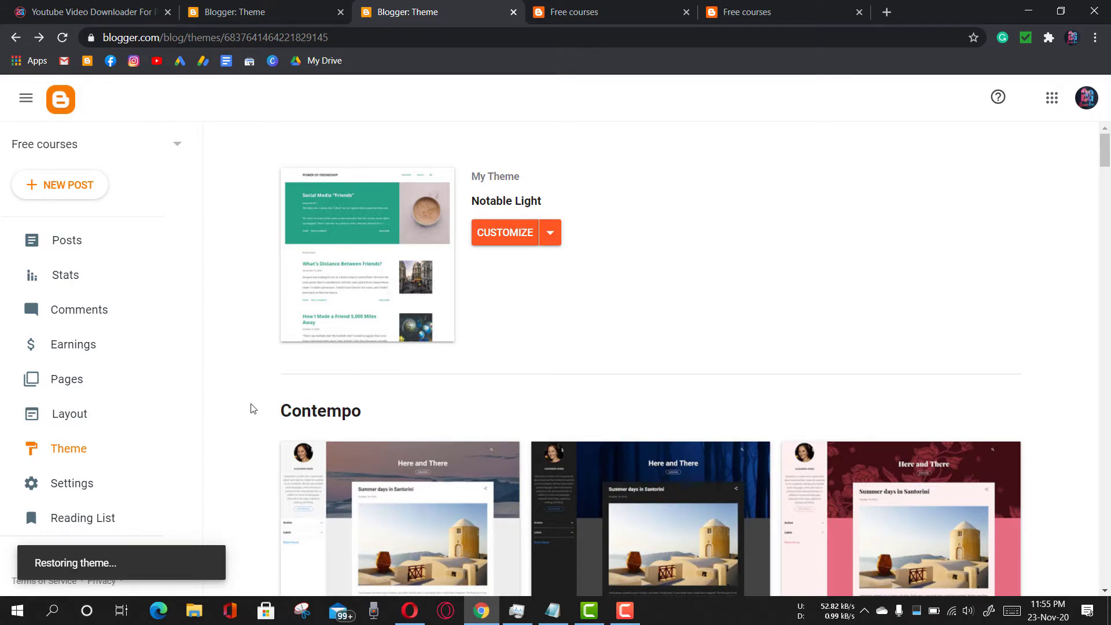
- View the live blog with the restored theme and examine the sidebar gadgets on the "Download The theme i used" post
scroll(130, 463, "down", 1)
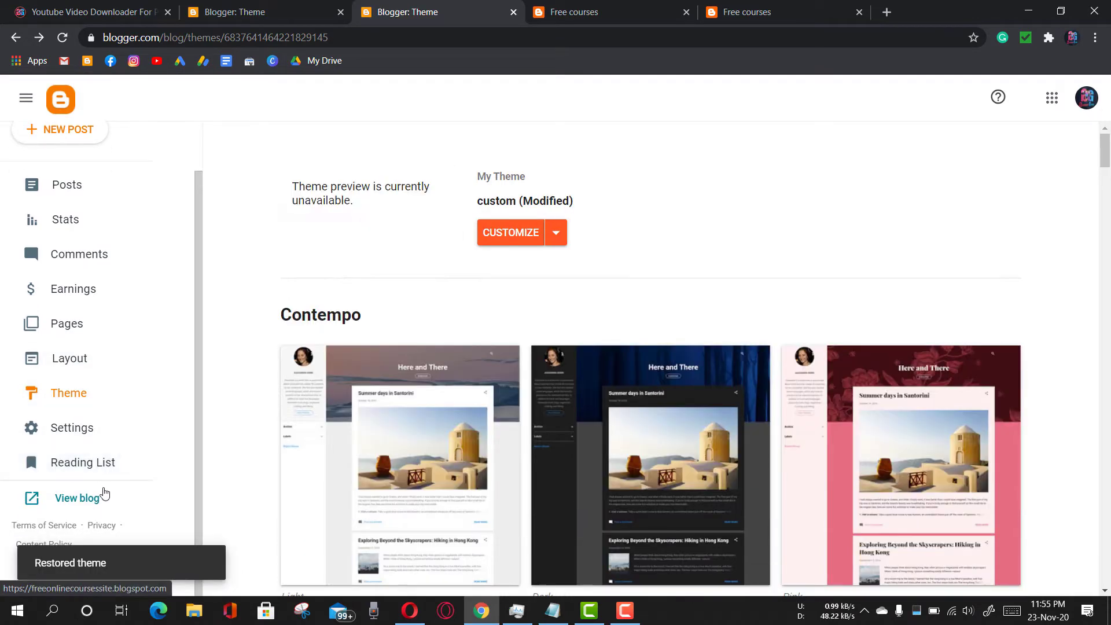
left_click(87, 499)
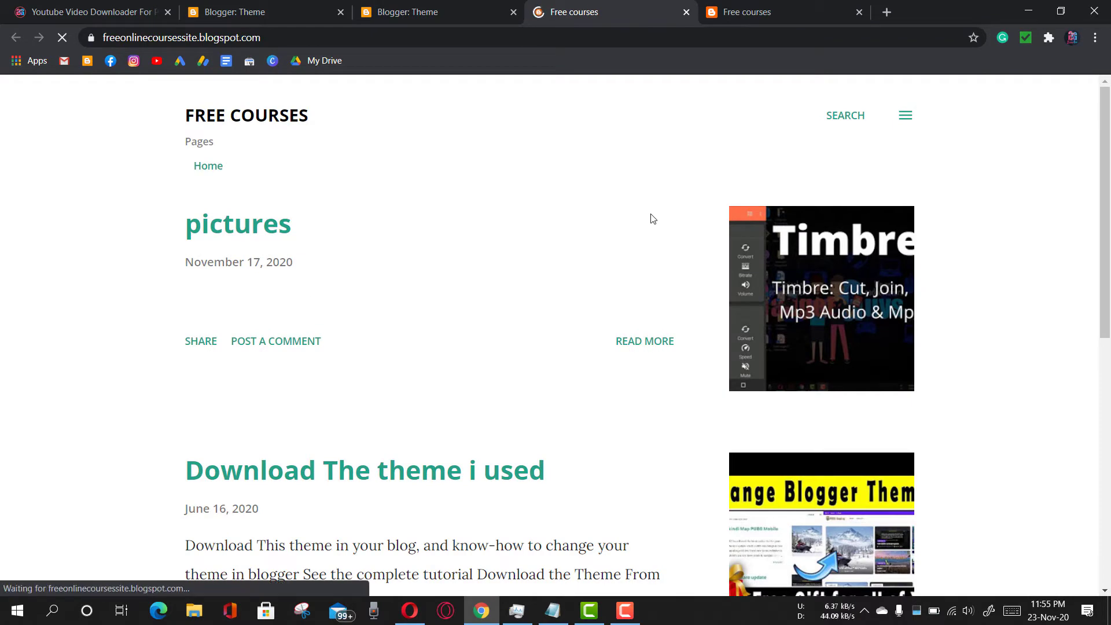
scroll(654, 218, "down", 8)
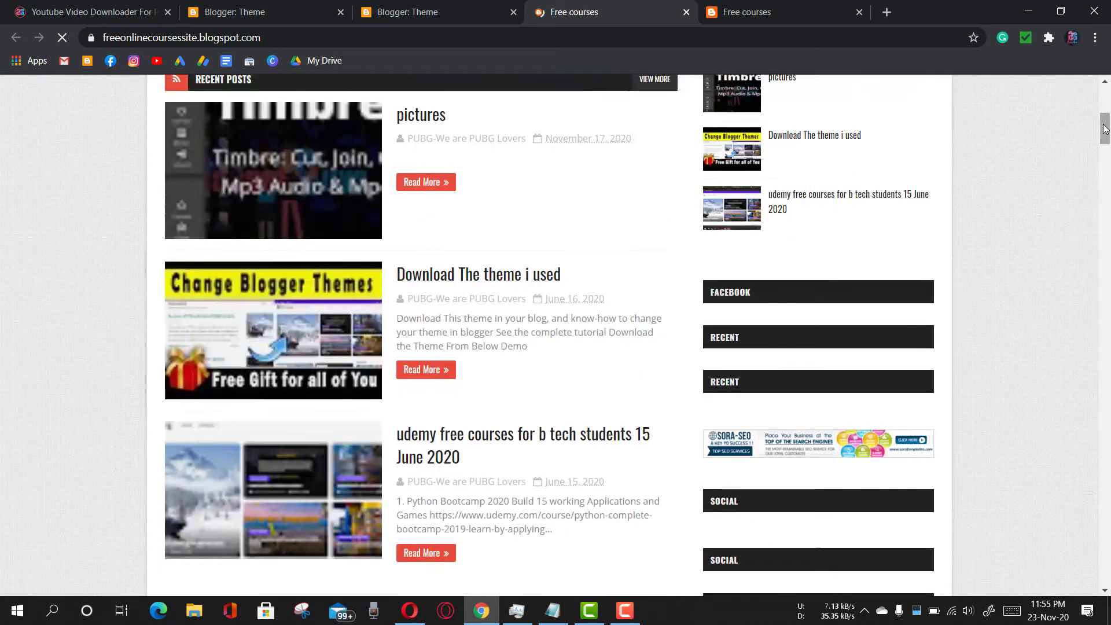
left_click(484, 274)
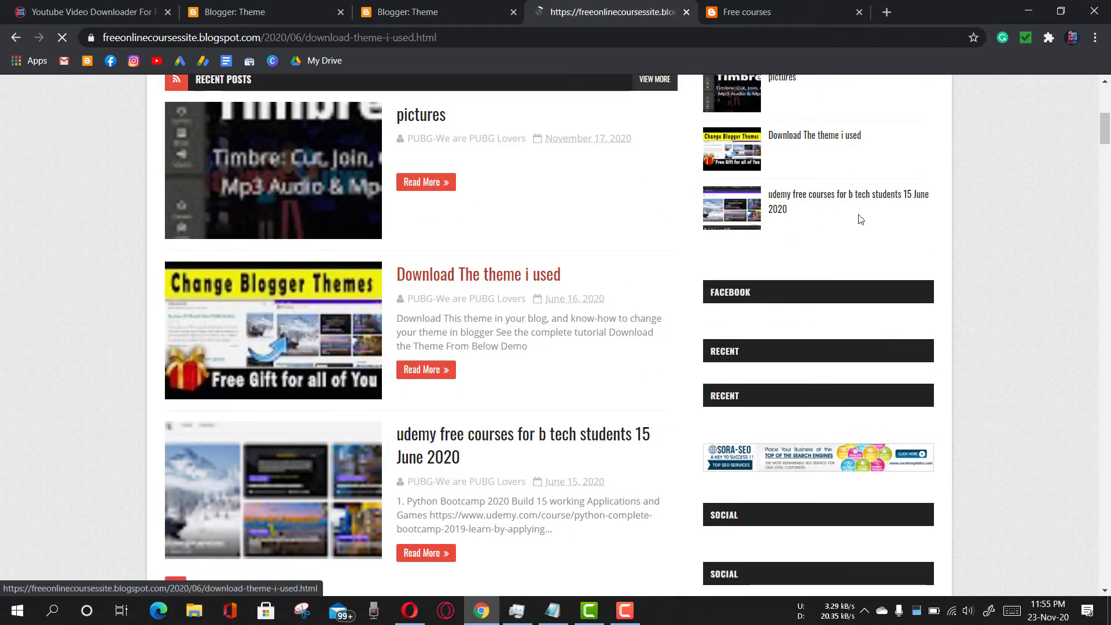
scroll(855, 244, "down", 10)
scroll(850, 290, "down", 20)
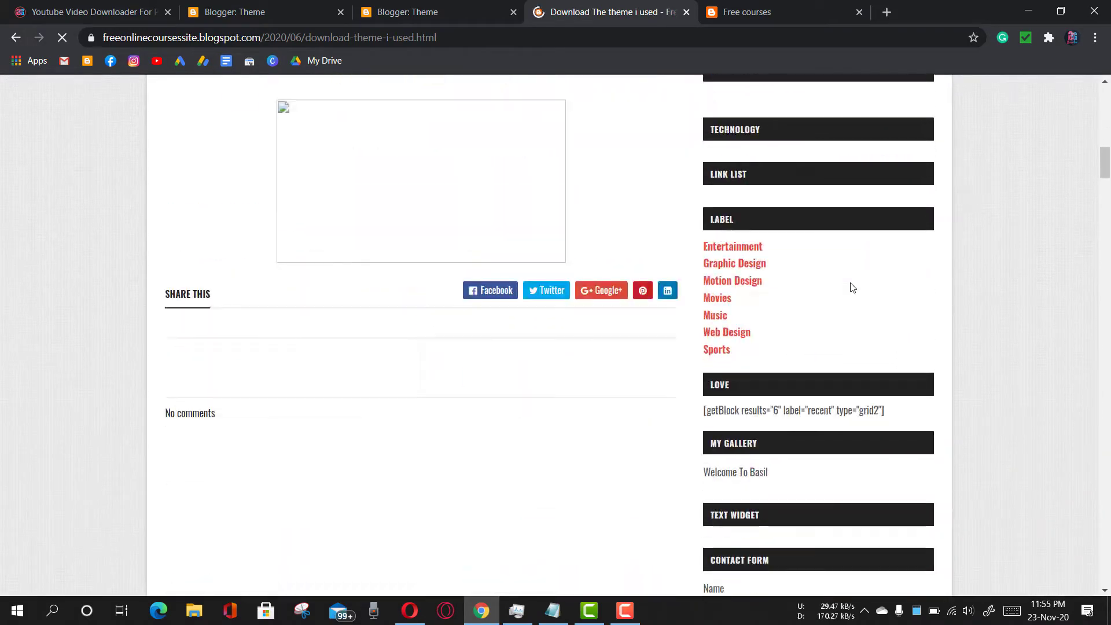
left_click_drag(1100, 316, 1080, 146)
scroll(1001, 193, "up", 5)
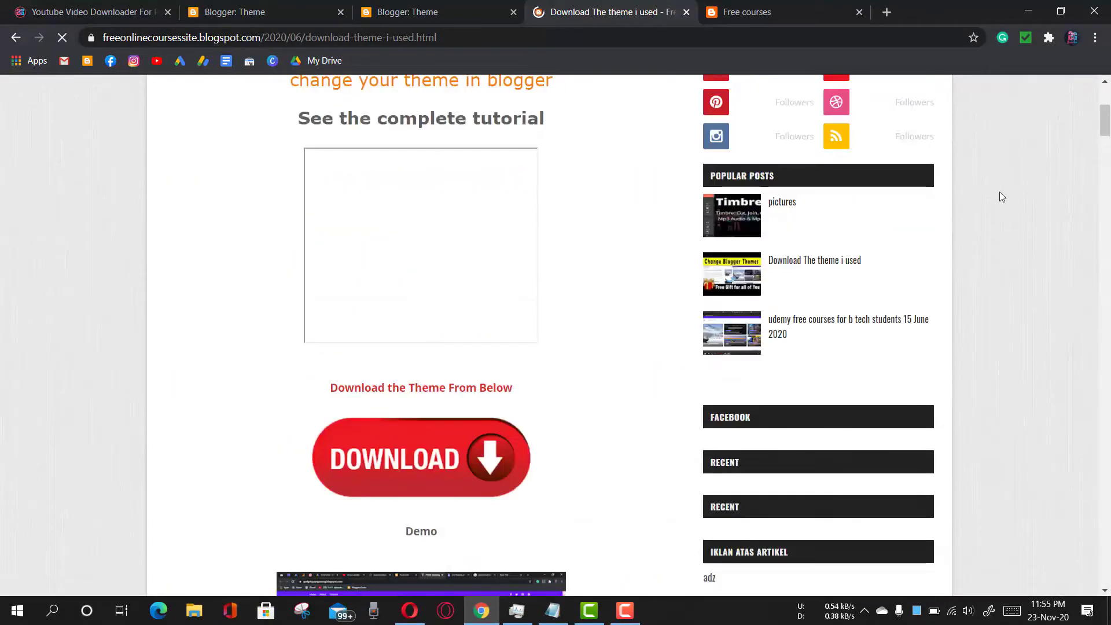
- Open the current theme's HTML for editing and delete all of its code
left_click(398, 14)
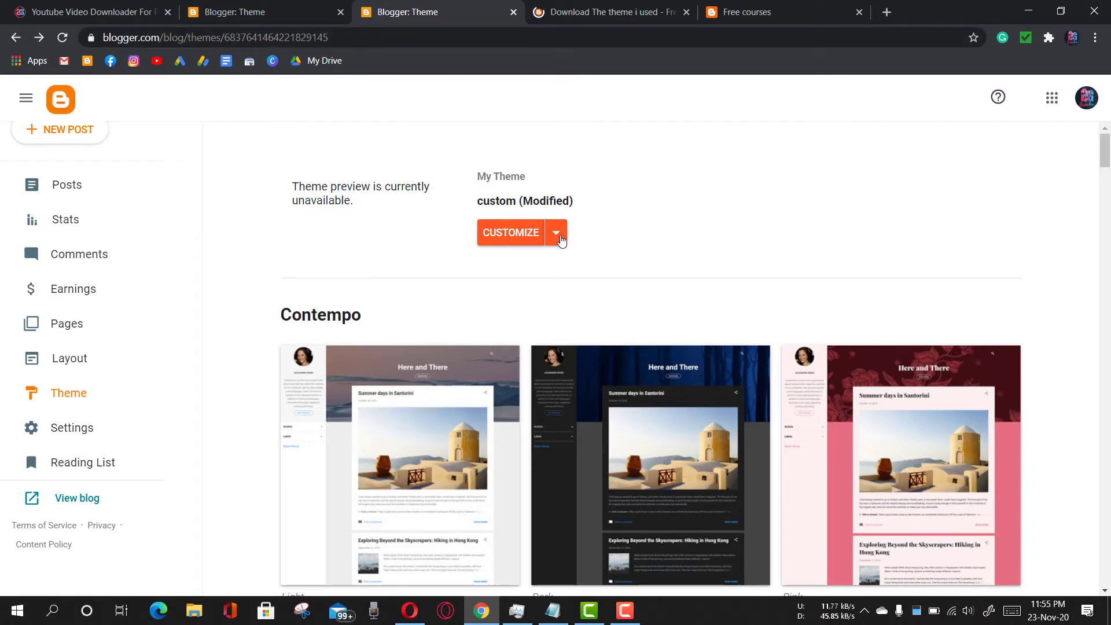
left_click(559, 237)
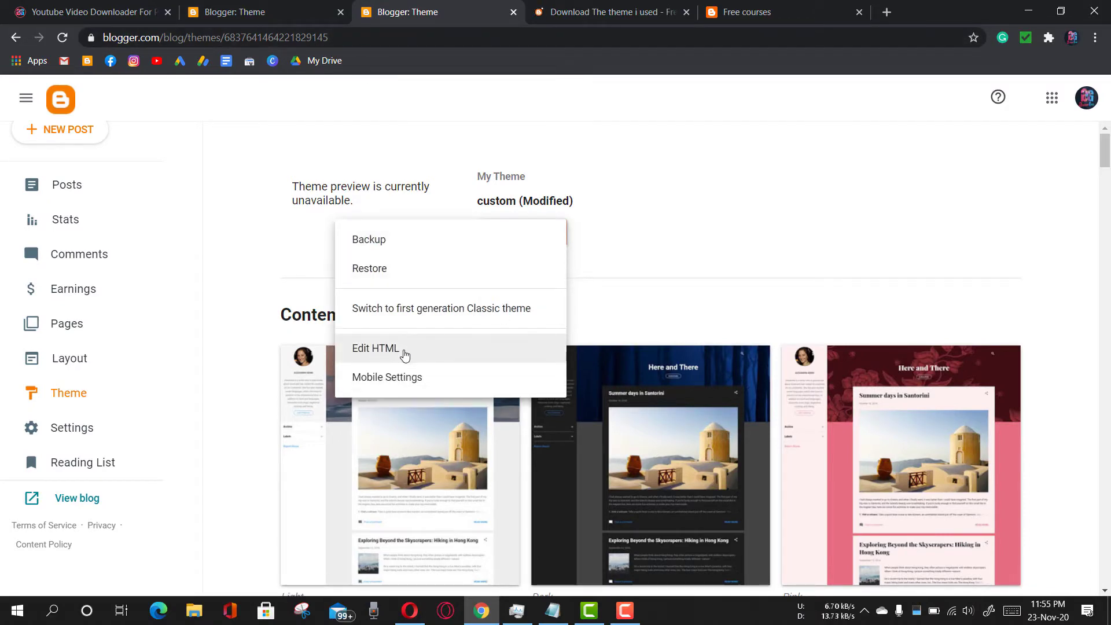
left_click(450, 355)
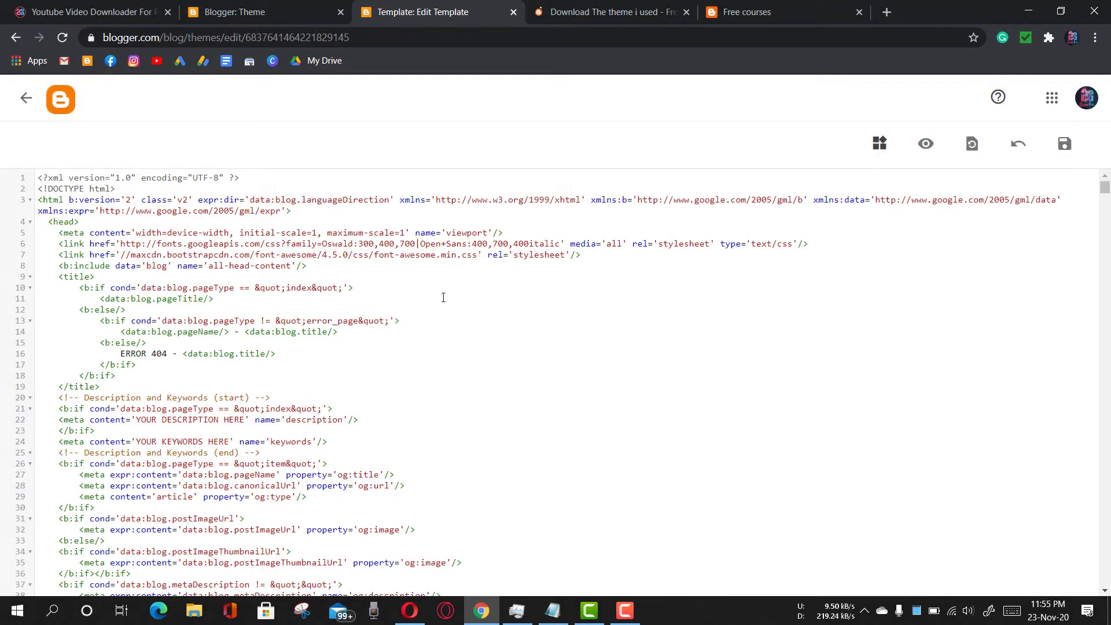
scroll(443, 297, "down", 15)
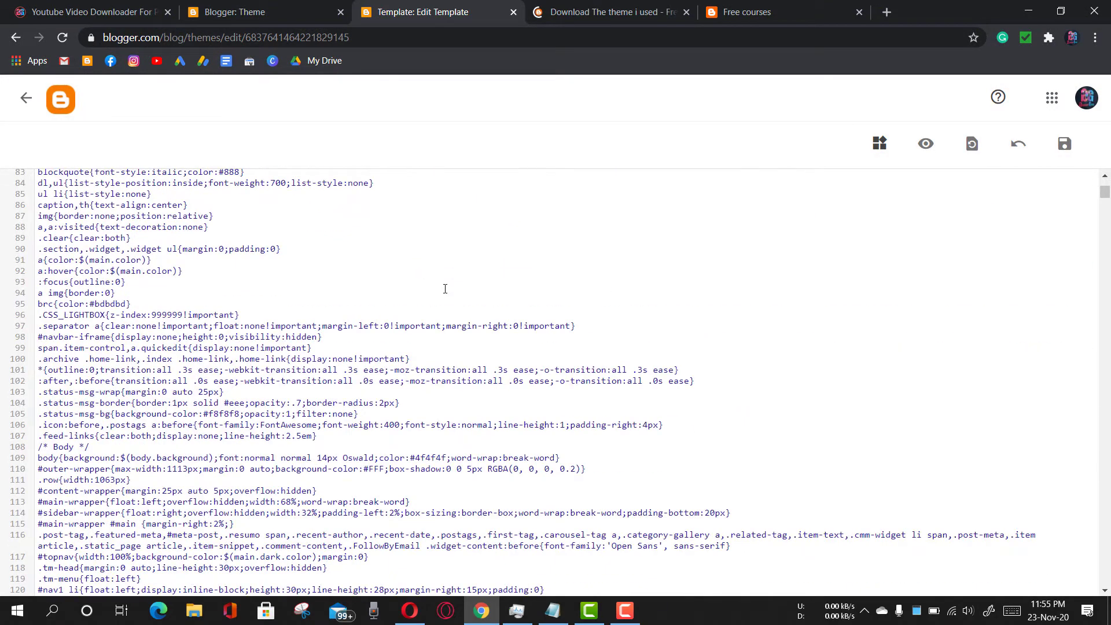
scroll(445, 289, "down", 5)
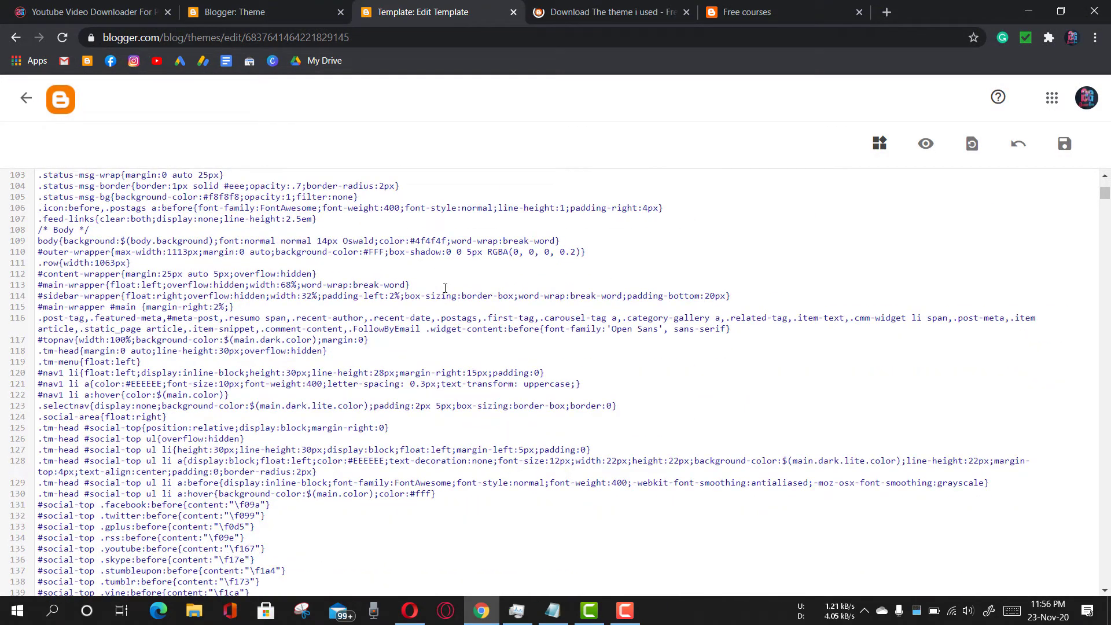
key("ctrl+a")
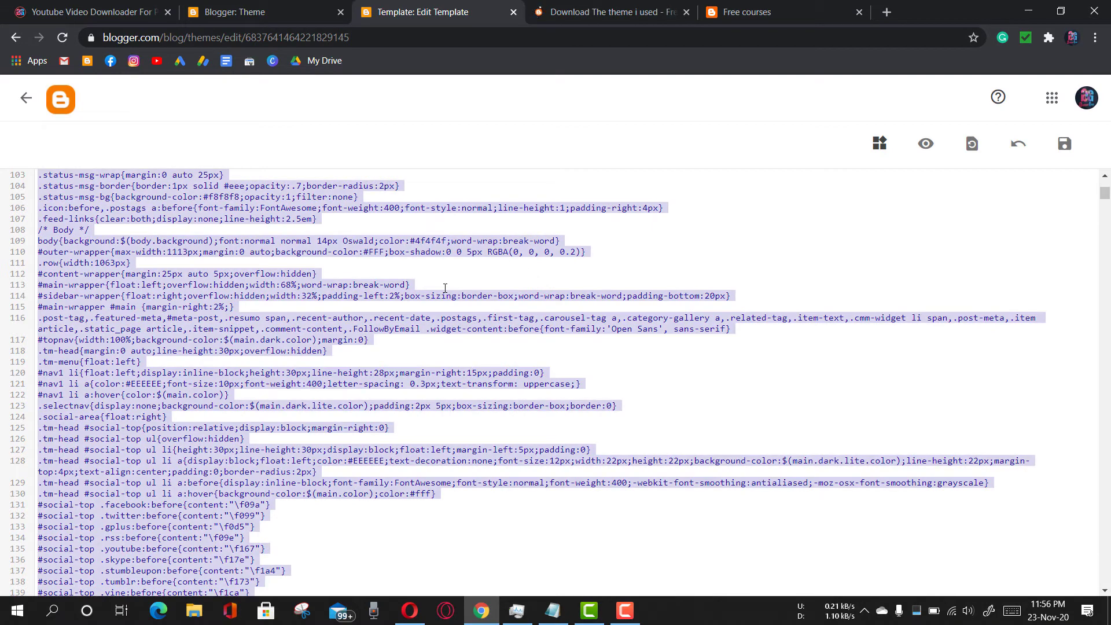
left_click(450, 315)
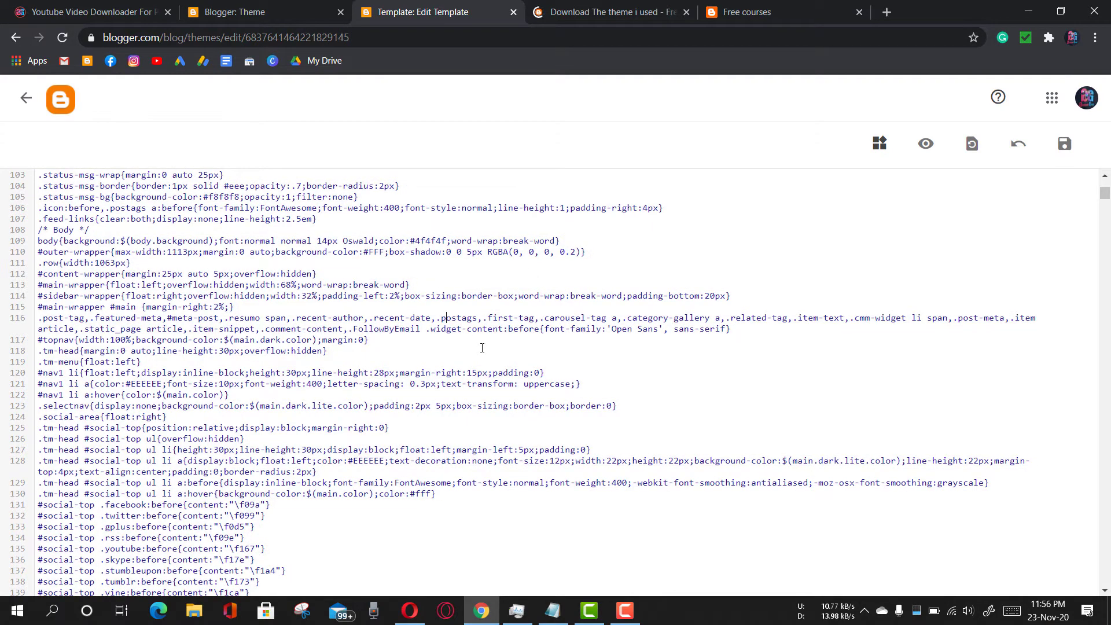
key("ctrl+a")
key("Delete")
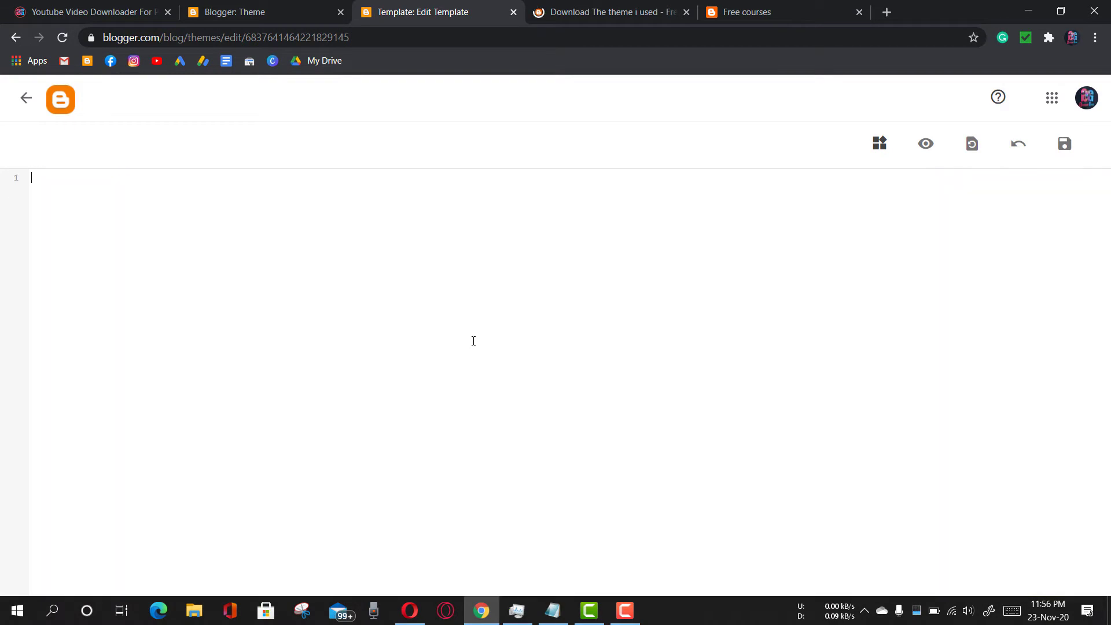
- Copy all the code from new.txt in Notepad into the empty theme HTML editor and save the theme
left_click(553, 611)
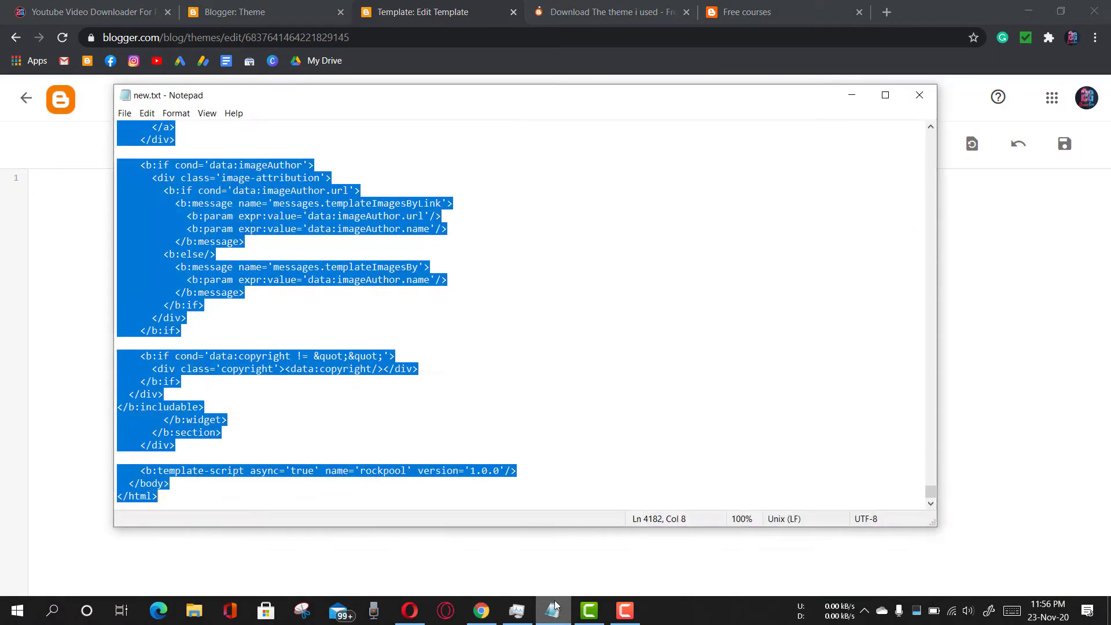
left_click(513, 306)
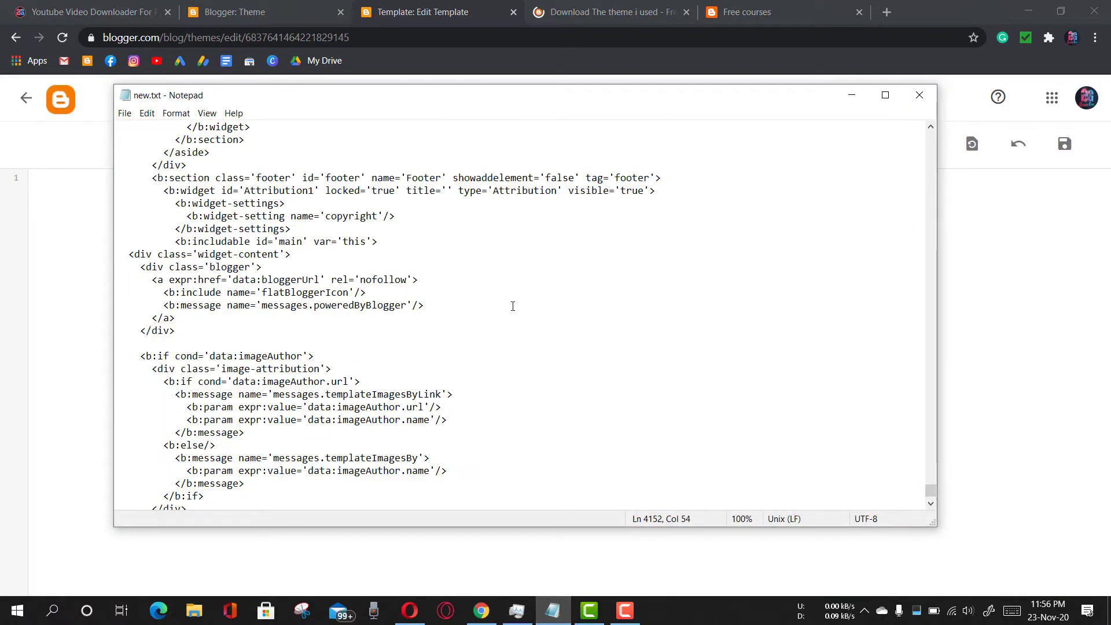
scroll(513, 305, "up", 3)
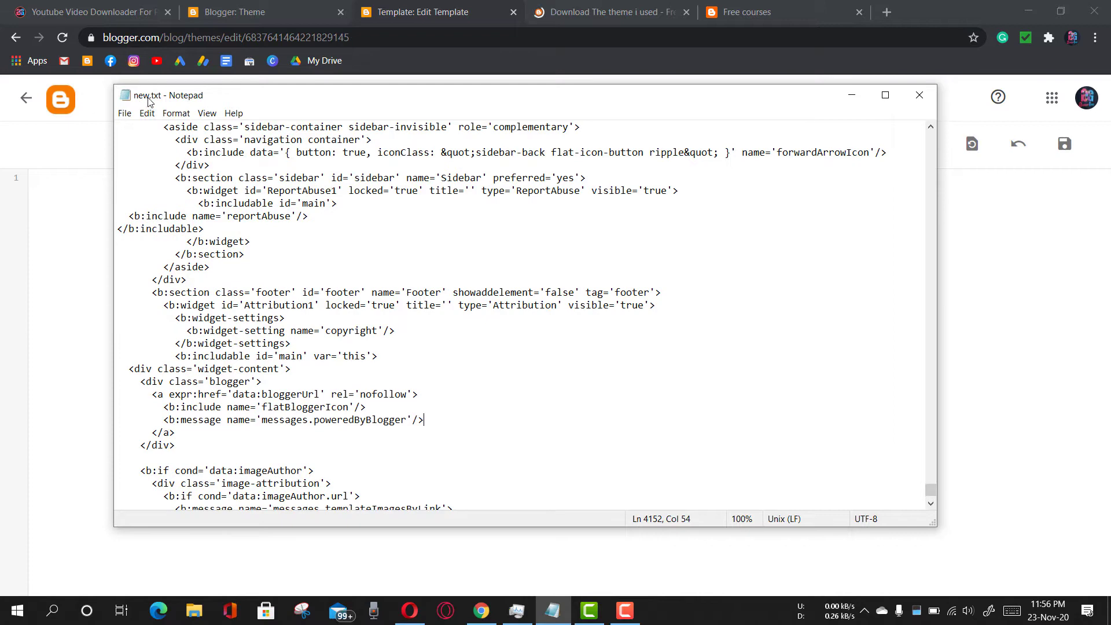
scroll(264, 270, "up", 15)
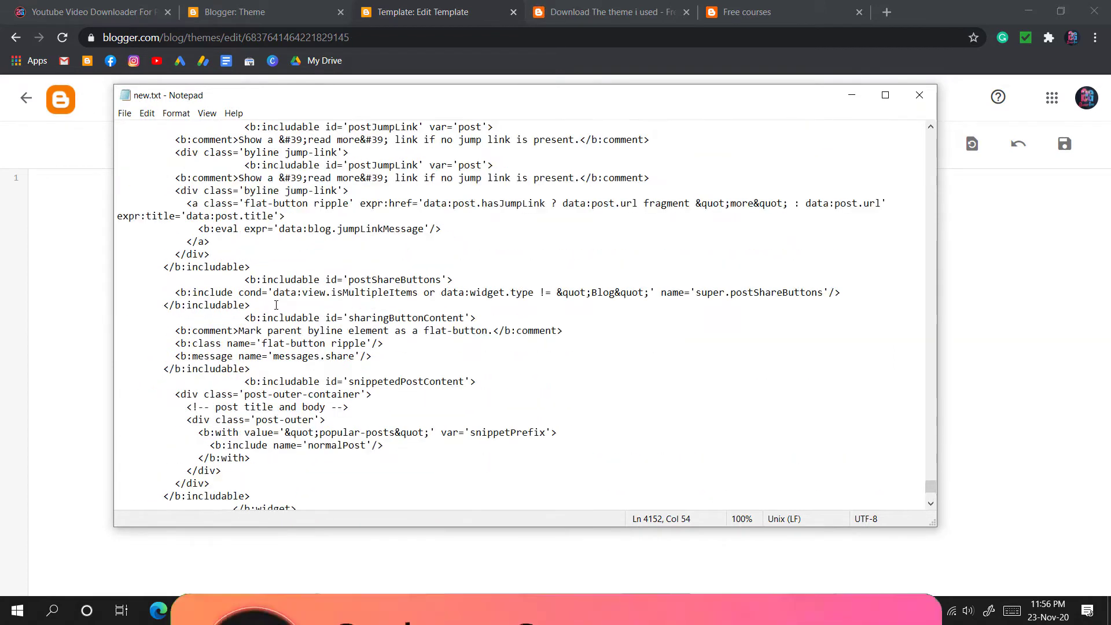
key("ctrl+a")
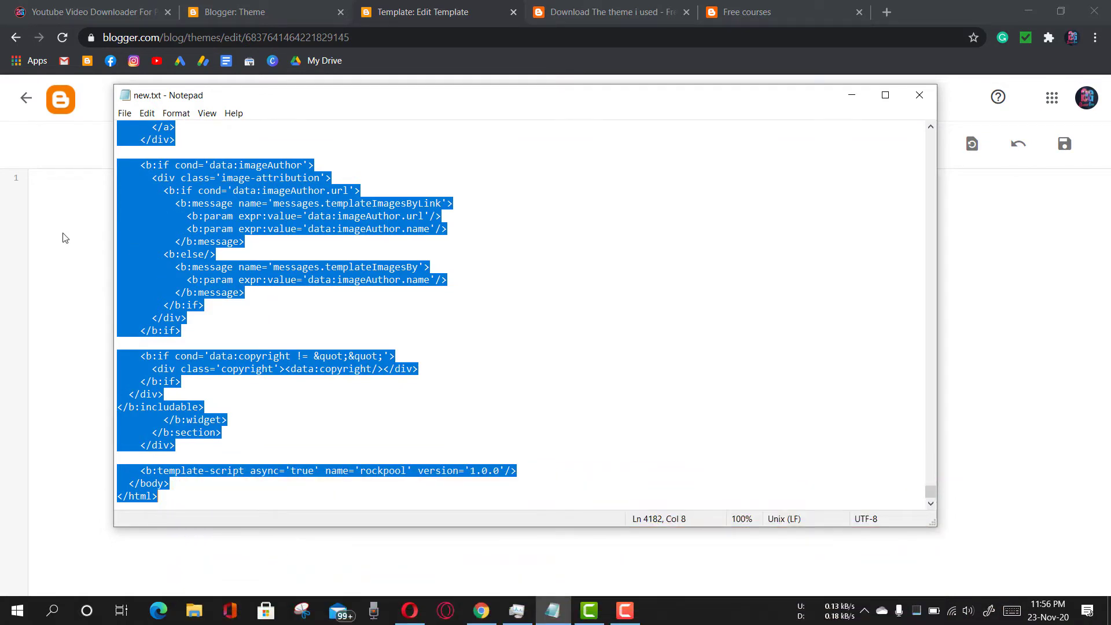
left_click(70, 192)
key("ctrl+v")
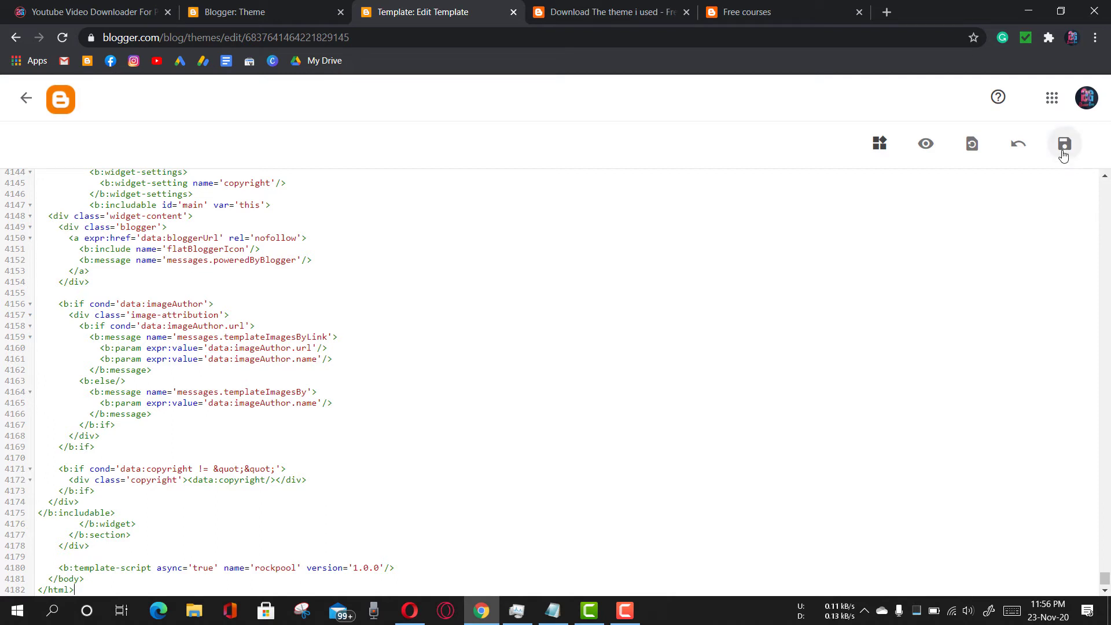
left_click(1064, 145)
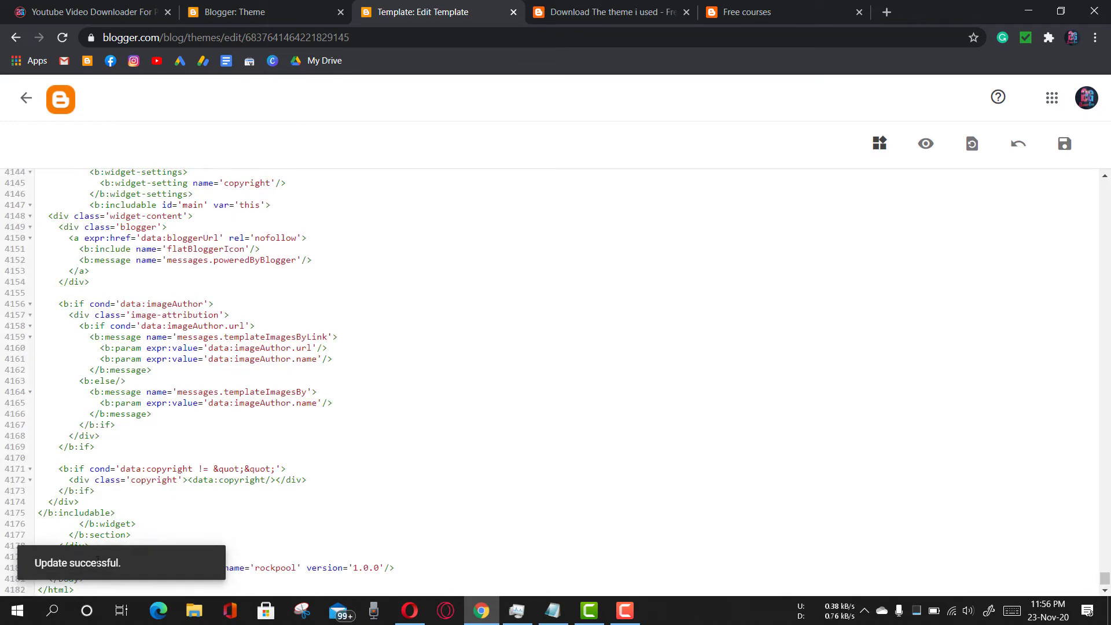
- Leave the HTML editor and view the live blog's home page with the replaced theme code
left_click(26, 97)
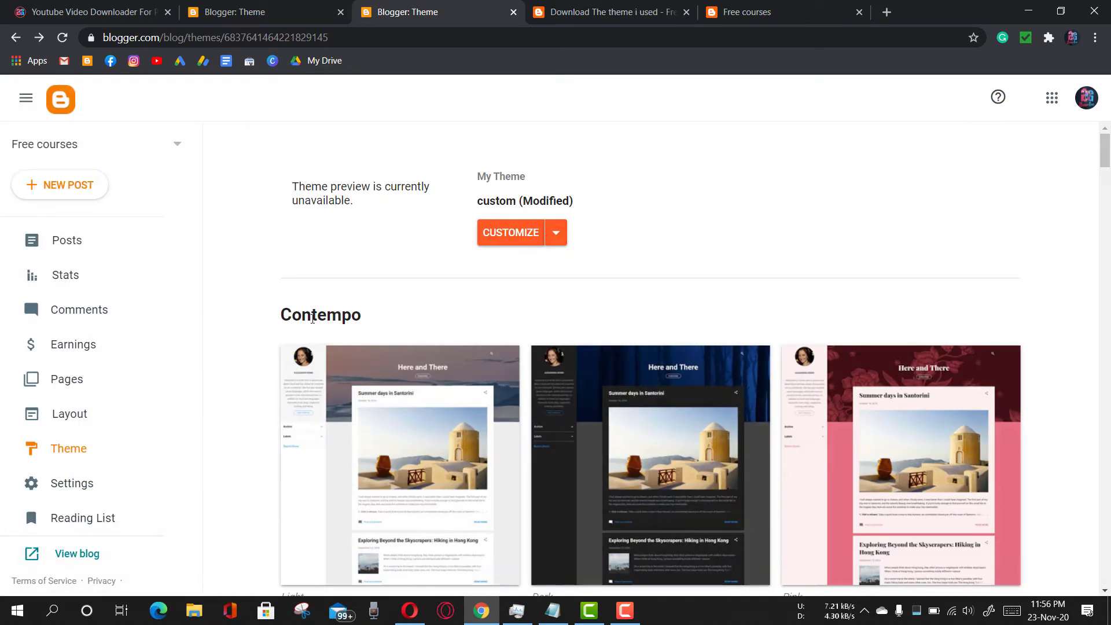
left_click(87, 555)
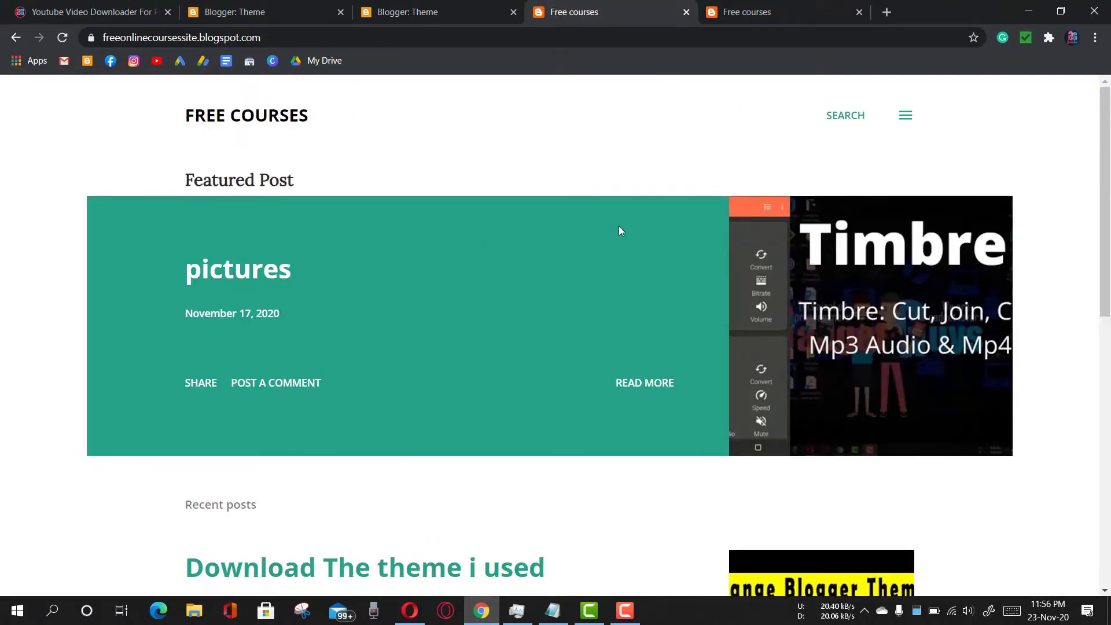
scroll(644, 245, "down", 5)
scroll(644, 245, "up", 5)
scroll(644, 245, "down", 3)
- Examine the gadgets in the blog's layout from the main section down to the footer
left_click(434, 12)
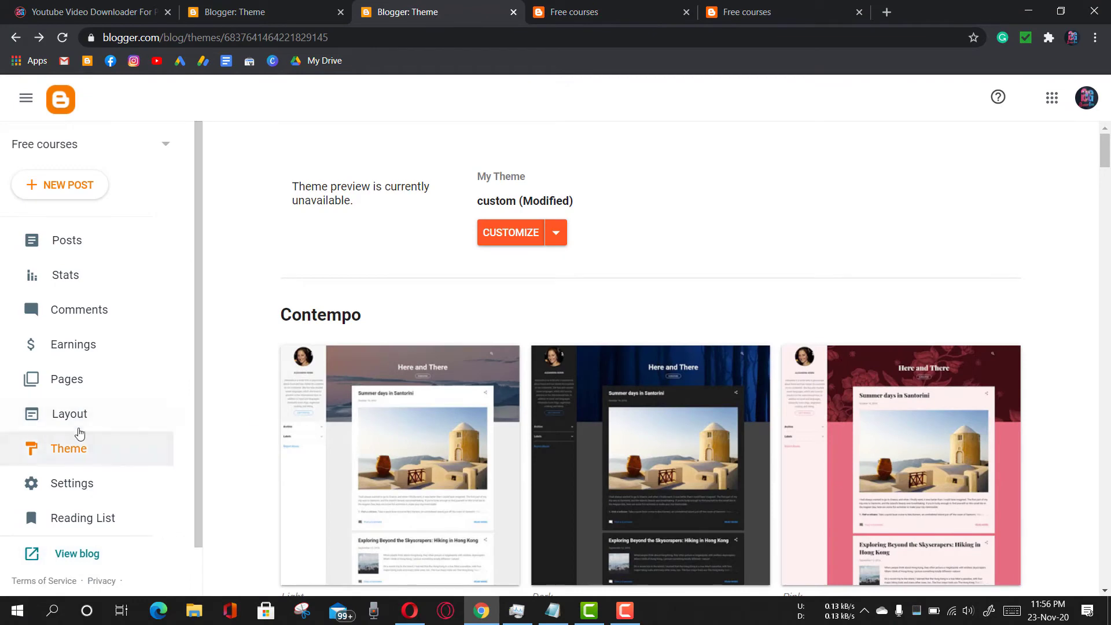
left_click(78, 420)
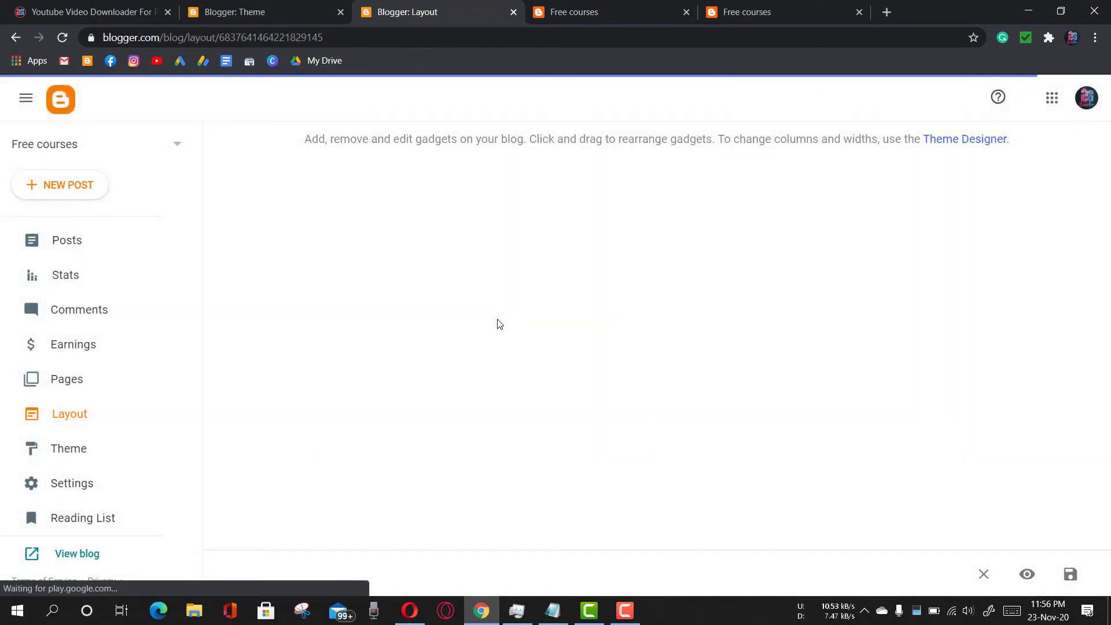
scroll(500, 324, "down", 10)
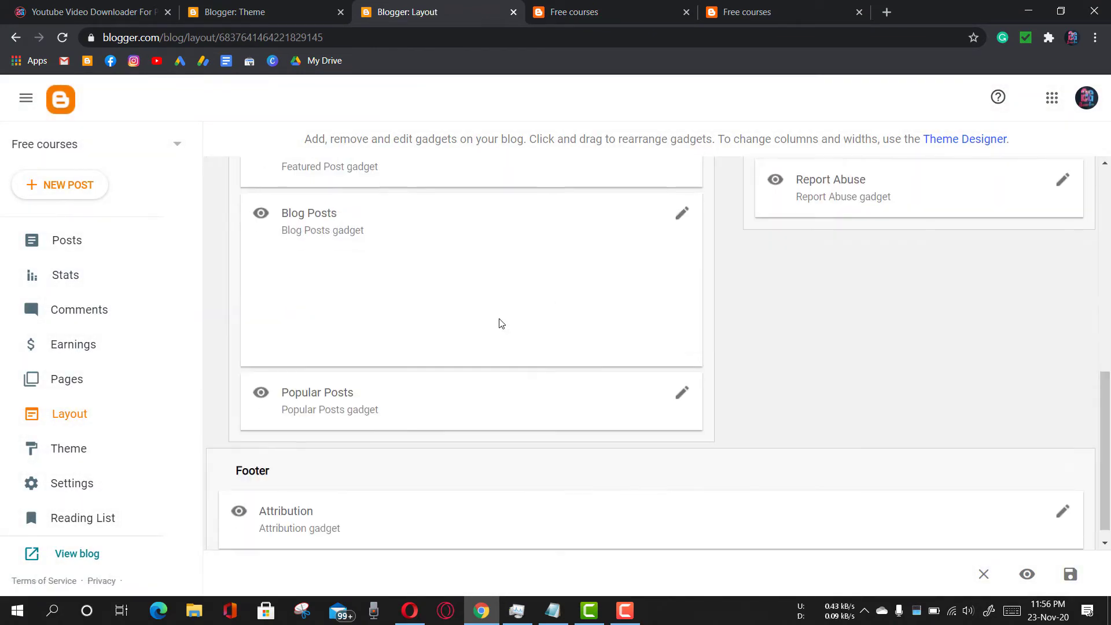
- Review the layout's gadgets again from the footer back up to the header
scroll(824, 269, "up", 4)
scroll(838, 362, "down", 4)
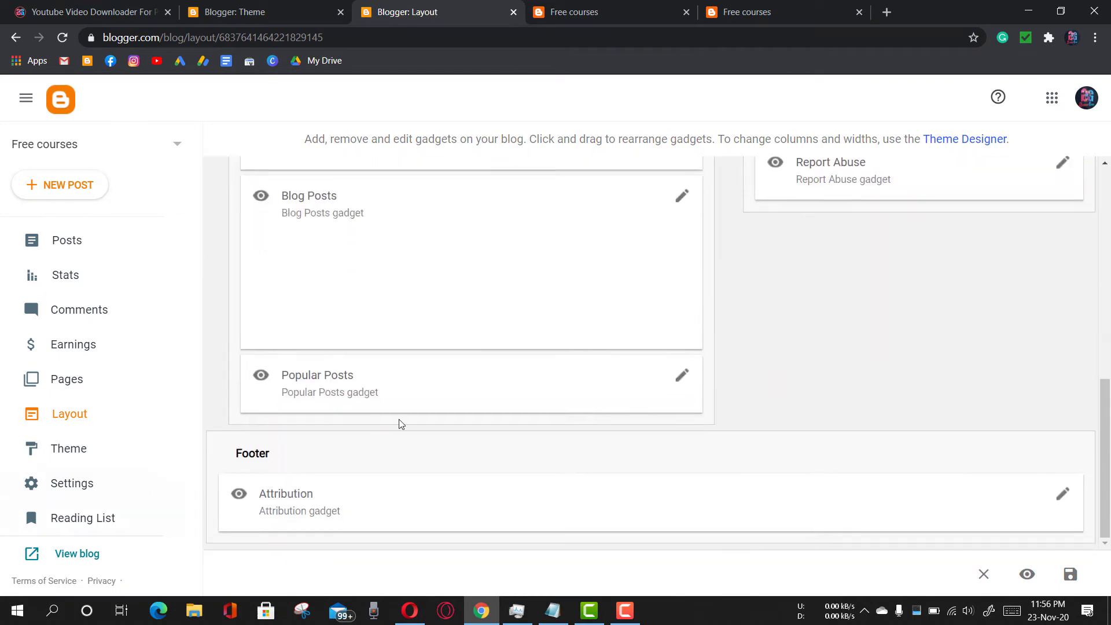
scroll(697, 457, "up", 4)
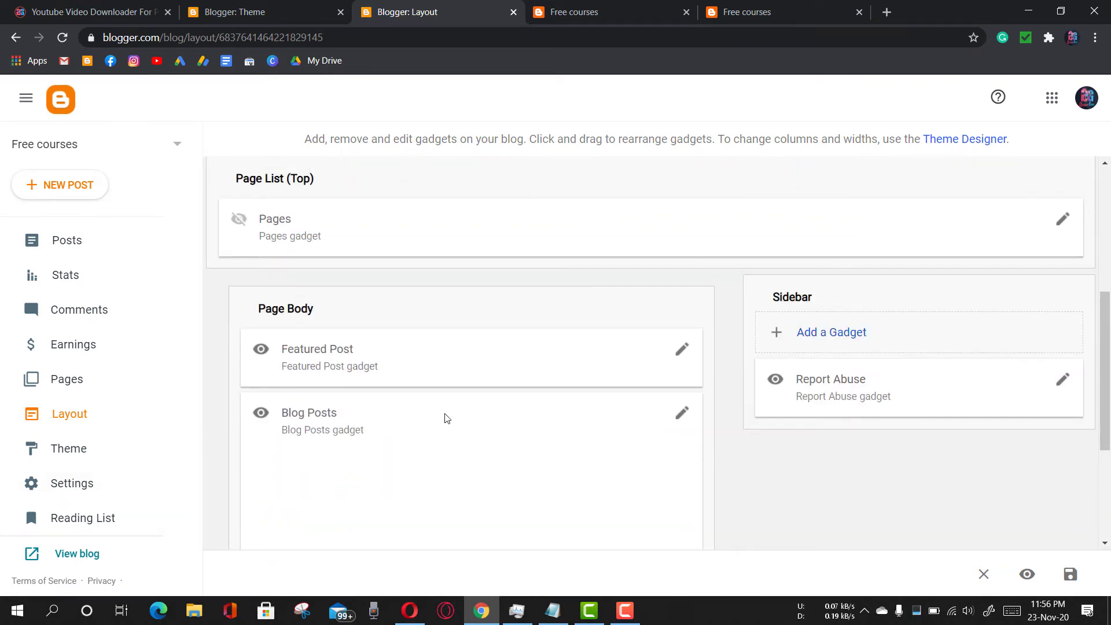
scroll(446, 418, "up", 5)
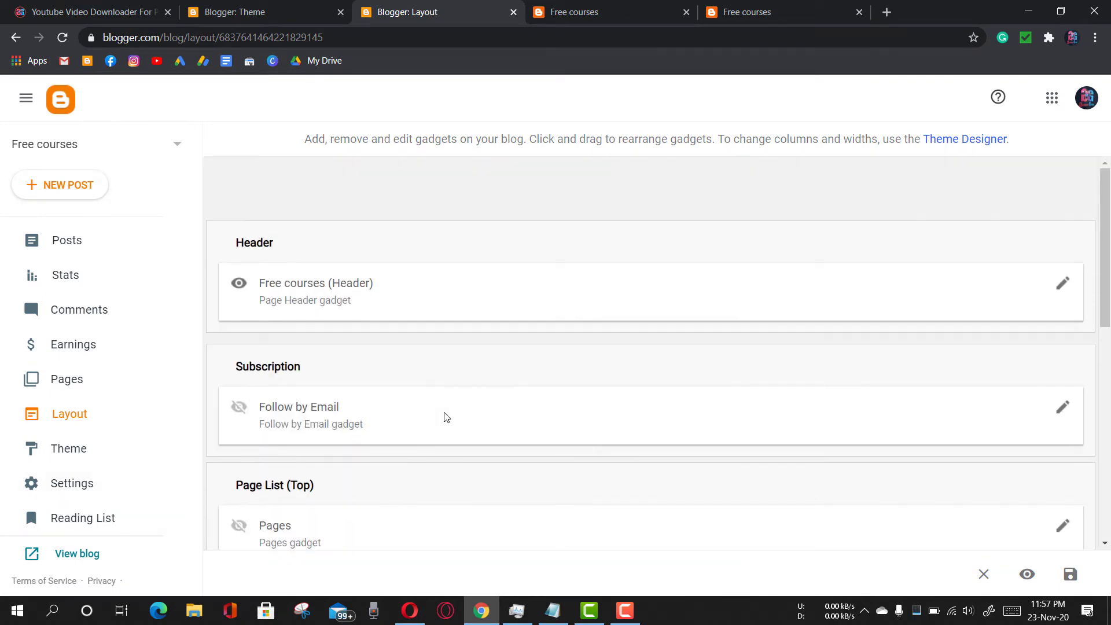
- Return to the theme page and restore the blog's theme from the Magify-Template-Pro.xml file
key("alt+Left")
left_click(555, 233)
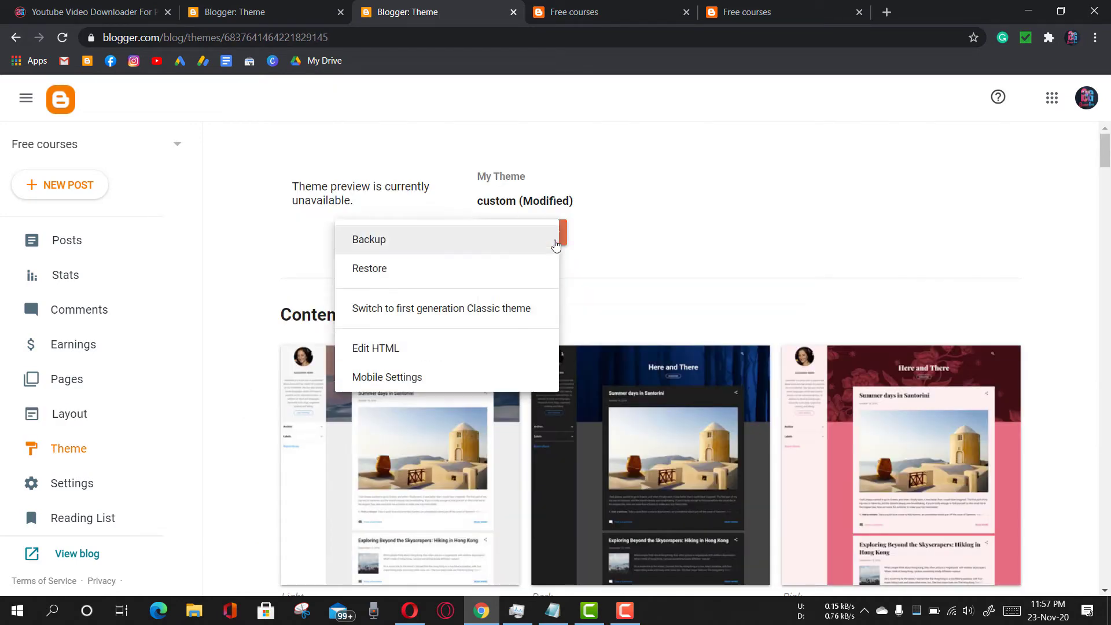
left_click(509, 275)
left_click(651, 381)
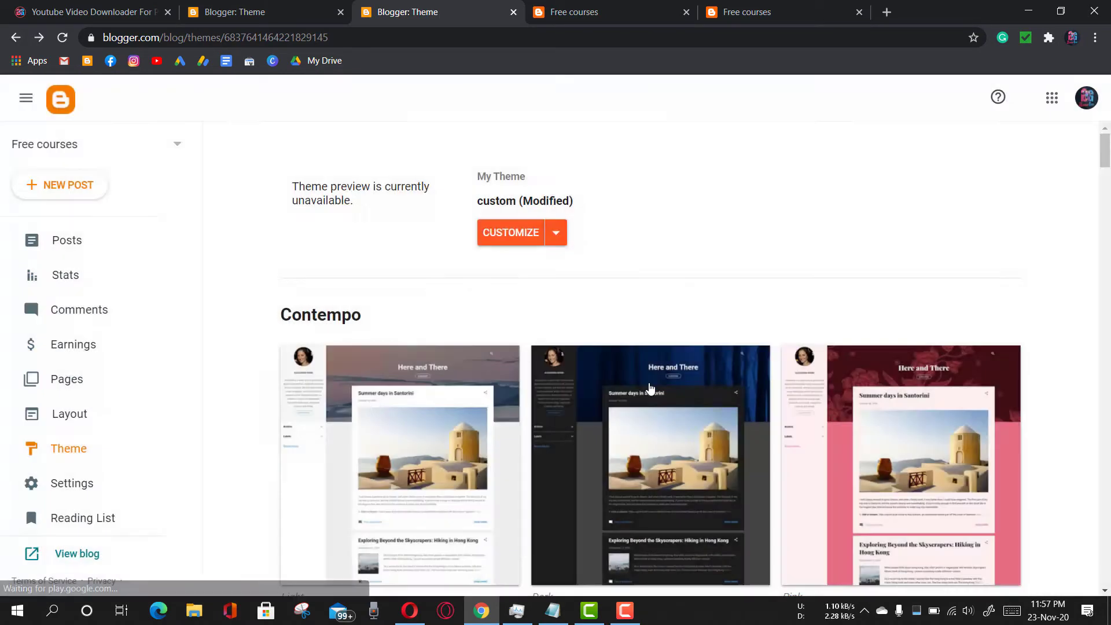
scroll(354, 272, "down", 3)
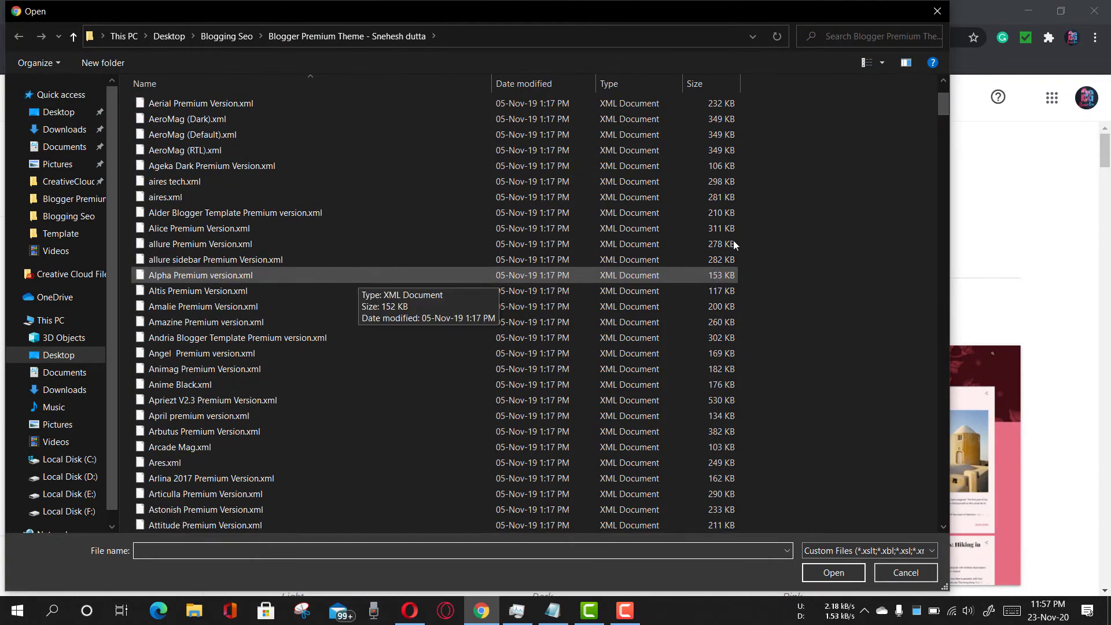
left_click_drag(940, 104, 945, 375)
scroll(356, 247, "up", 3)
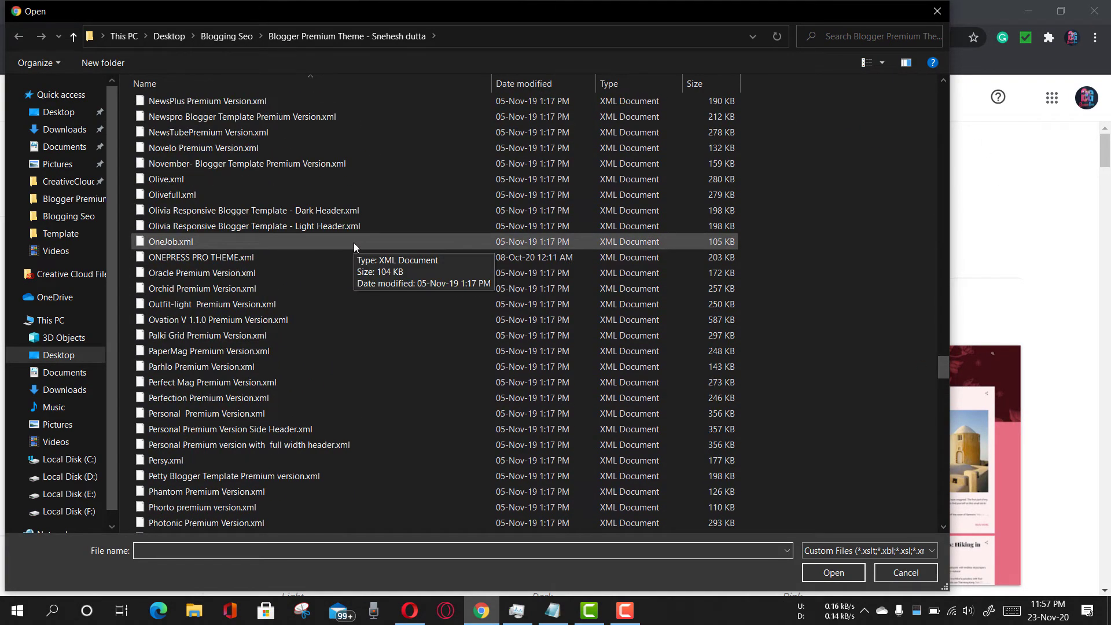
scroll(354, 246, "up", 4)
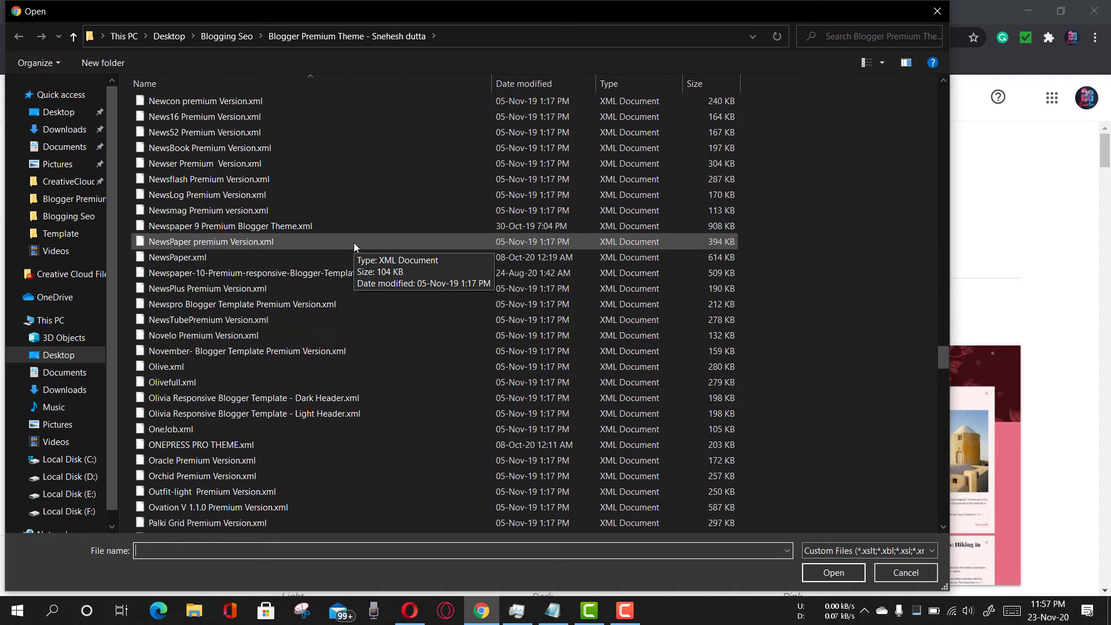
scroll(353, 242, "up", 18)
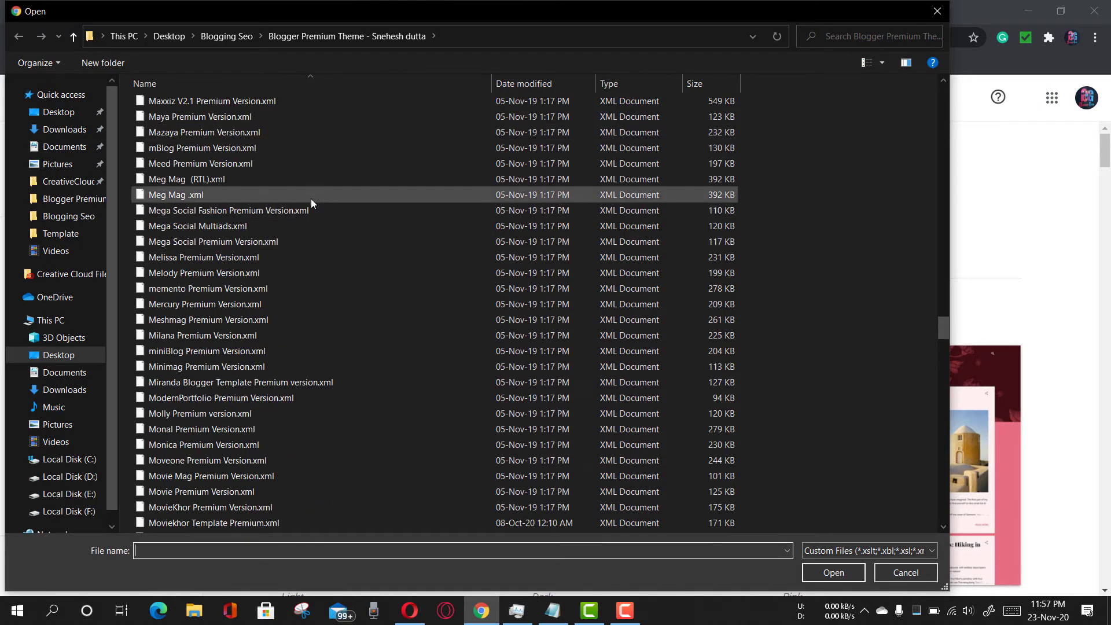
scroll(316, 143, "up", 6)
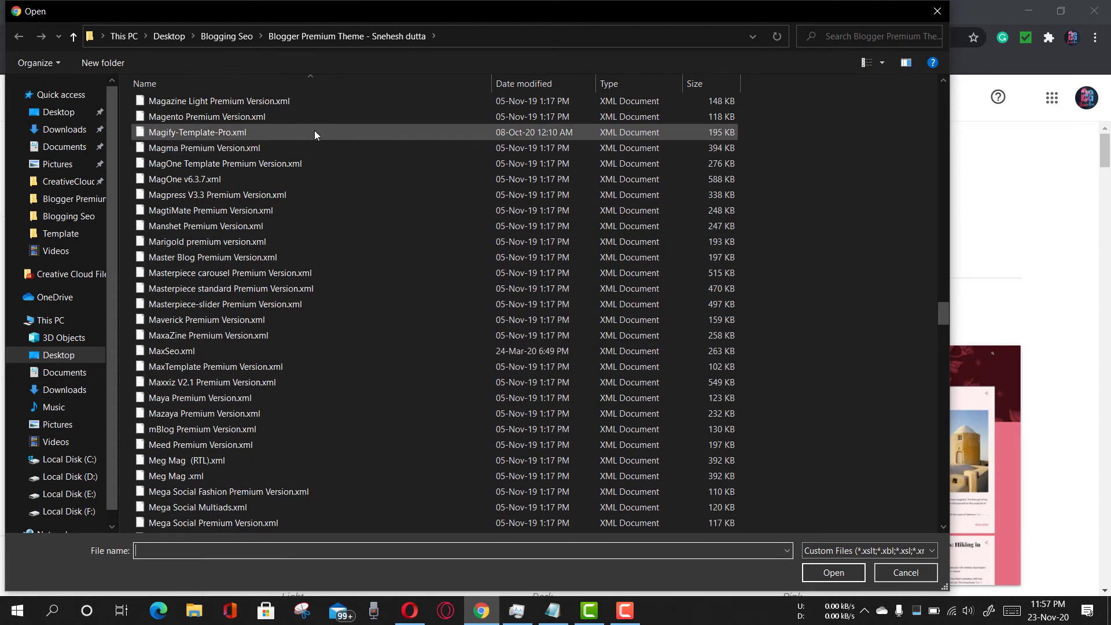
left_click(315, 132)
left_click(811, 573)
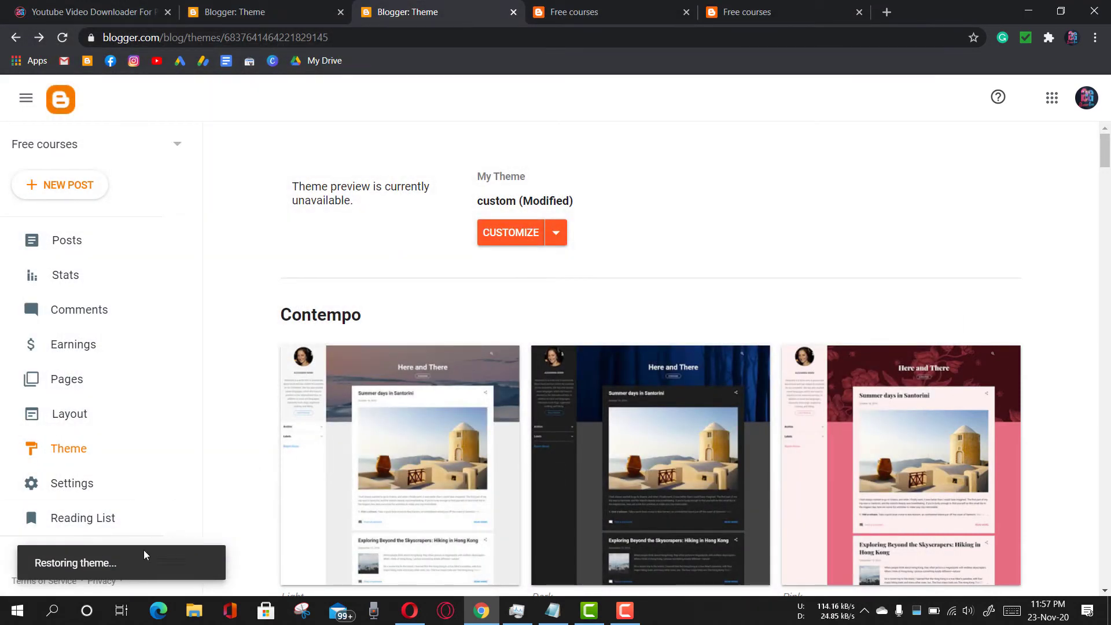
- View the live blog with the restored theme, open its featured "pictures" post and return to the home page
scroll(138, 509, "down", 1)
left_click(101, 499)
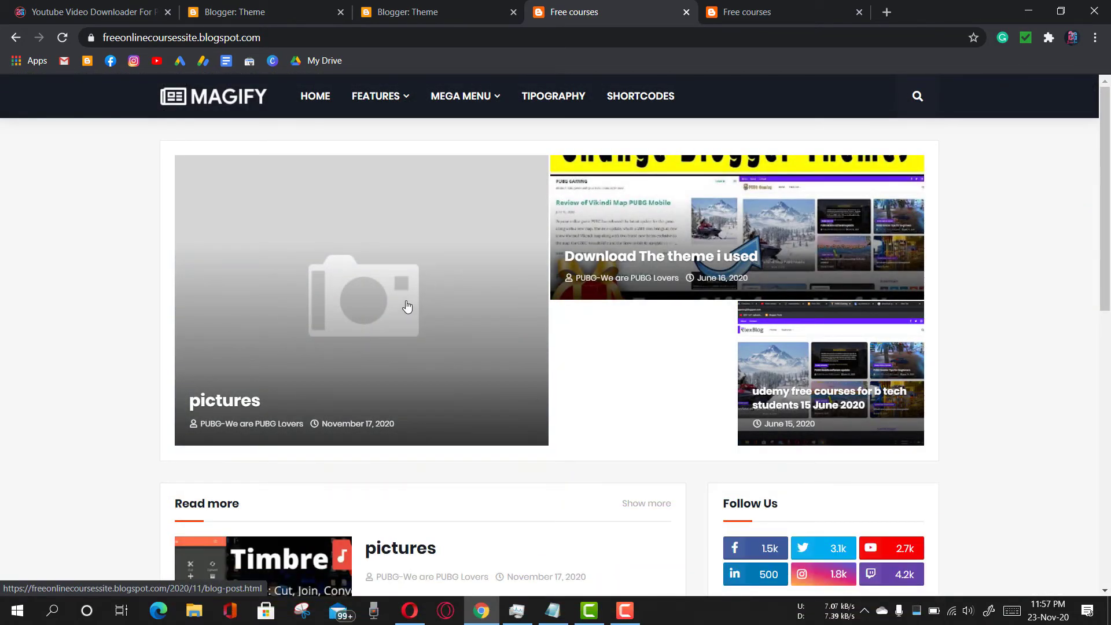
left_click(407, 307)
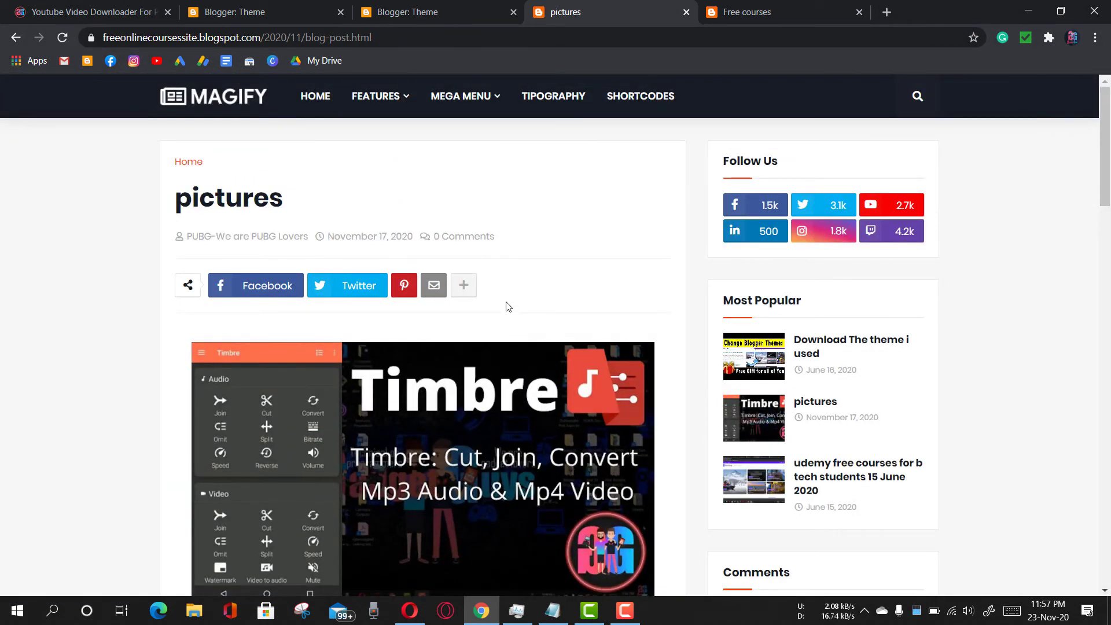
key("alt+Left")
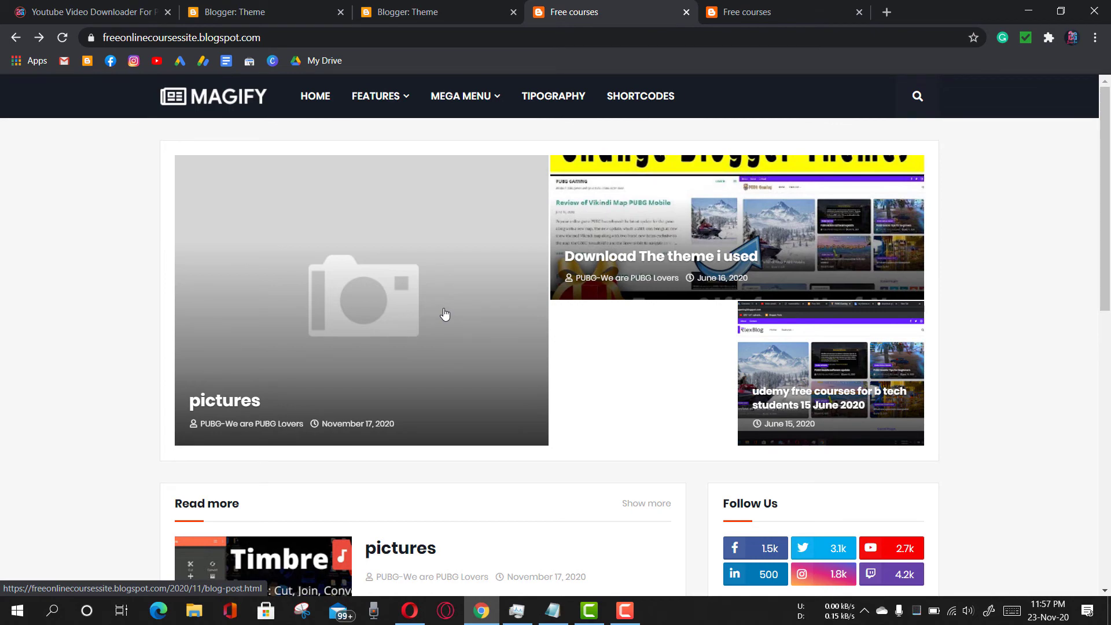
- Examine the live home page's posts, sidebar widgets and footer in the Magify theme
scroll(720, 328, "down", 3)
scroll(707, 328, "up", 3)
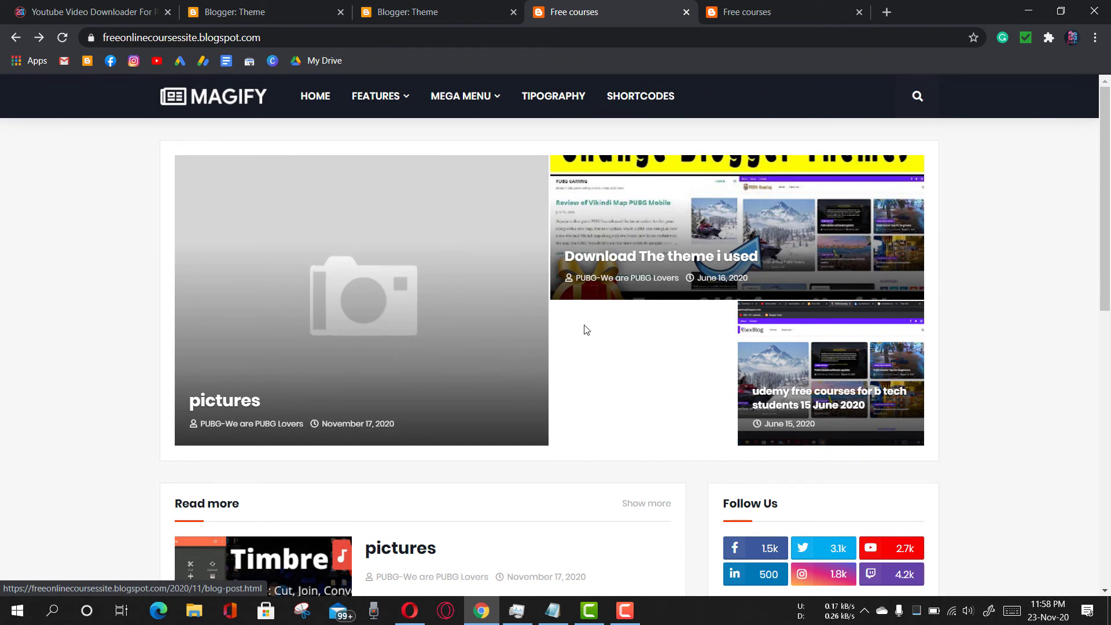
scroll(719, 352, "down", 6)
scroll(718, 354, "down", 3)
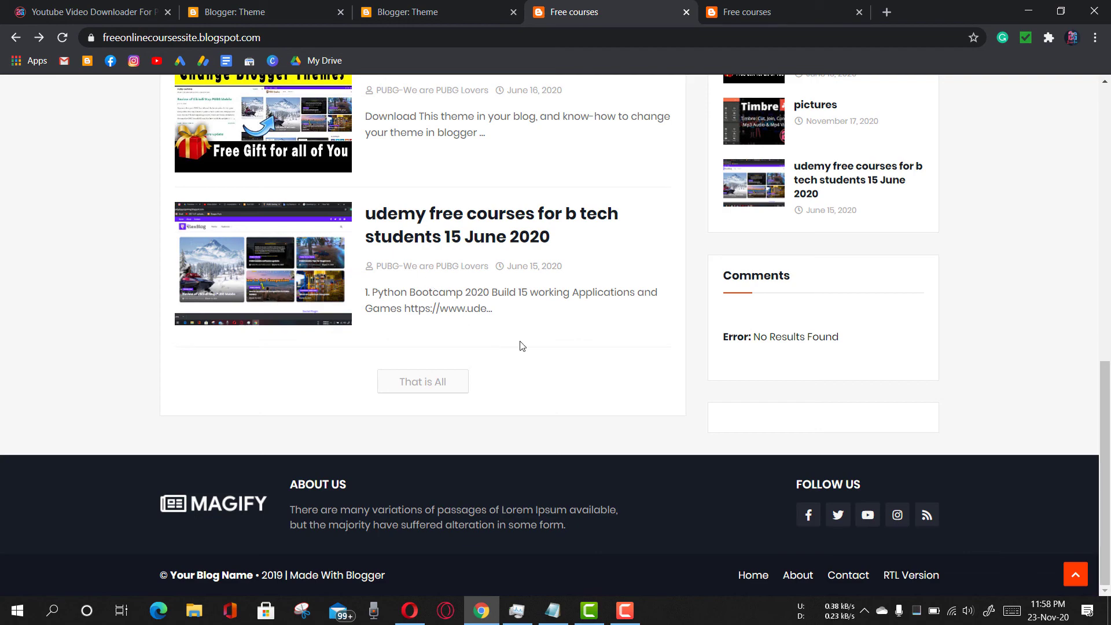
scroll(521, 346, "up", 3)
scroll(521, 346, "up", 4)
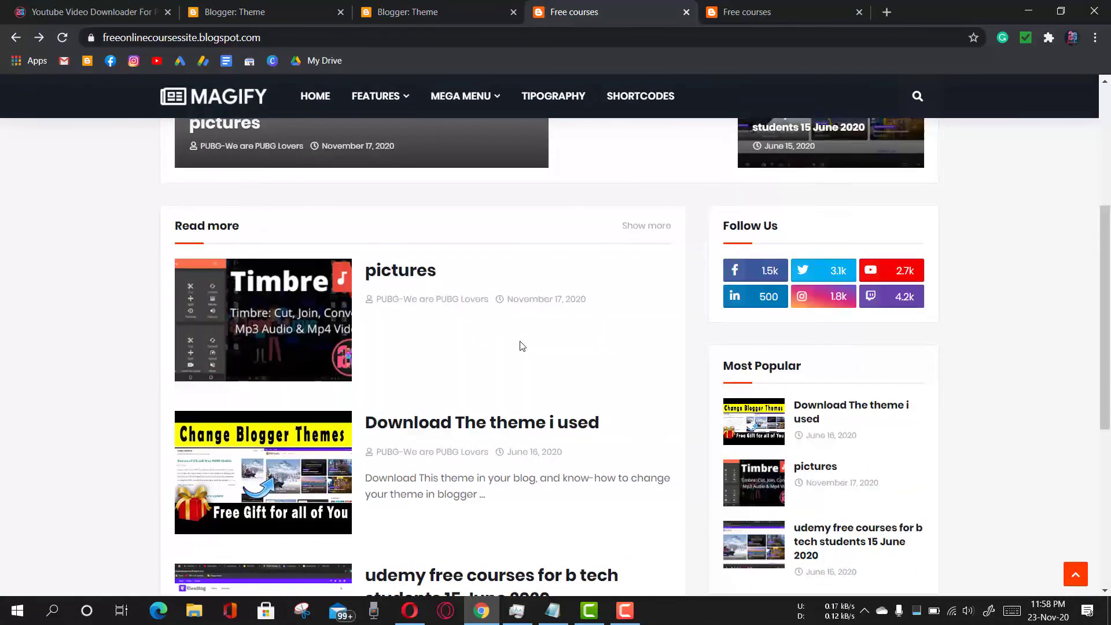